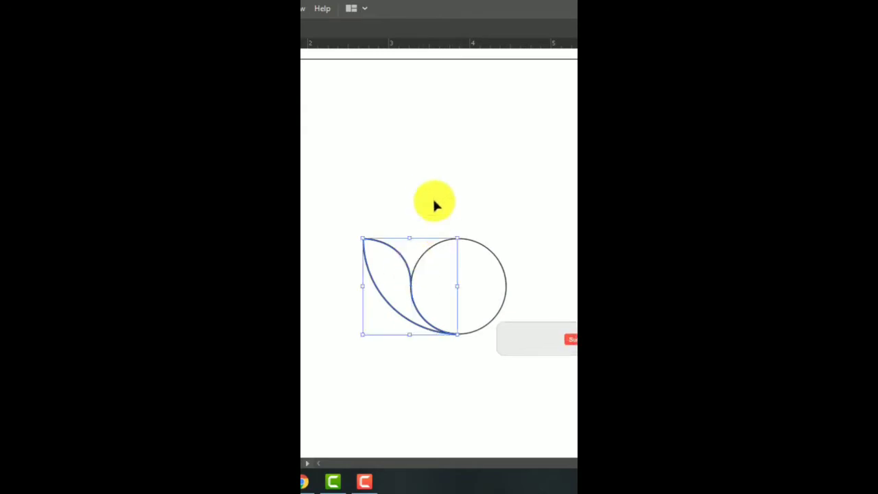
# - Place a horizontal and a vertical guide crossing at the circle's centre
pyautogui.click(466, 222)
pyautogui.click(472, 265)
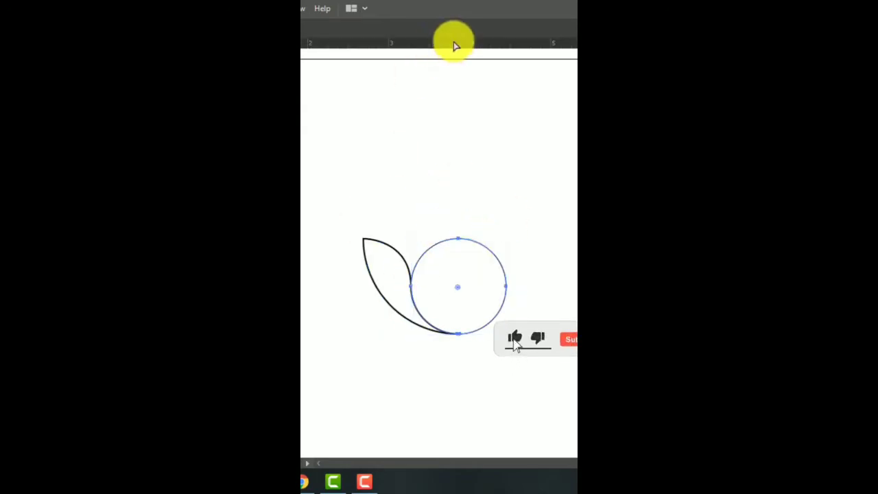
pyautogui.moveTo(454, 41); pyautogui.dragTo(474, 286)
pyautogui.moveTo(302, 343); pyautogui.dragTo(458, 357)
pyautogui.click(573, 237)
# - Create a copy of the leaf rotated about -22.91° around the circle's centre
pyautogui.click(407, 261)
pyautogui.press('r')
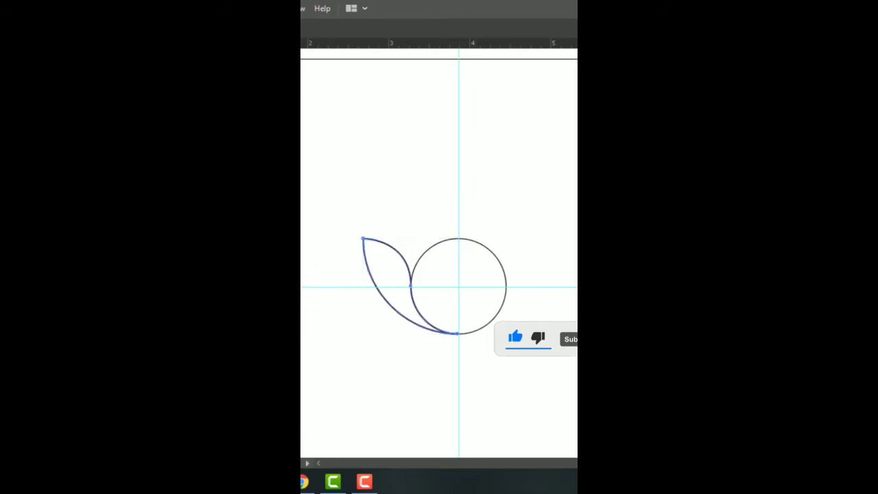
pyautogui.press('v')
pyautogui.hotkey('ctrl', 'shift', 'a')
pyautogui.click(409, 265)
pyautogui.press('r')
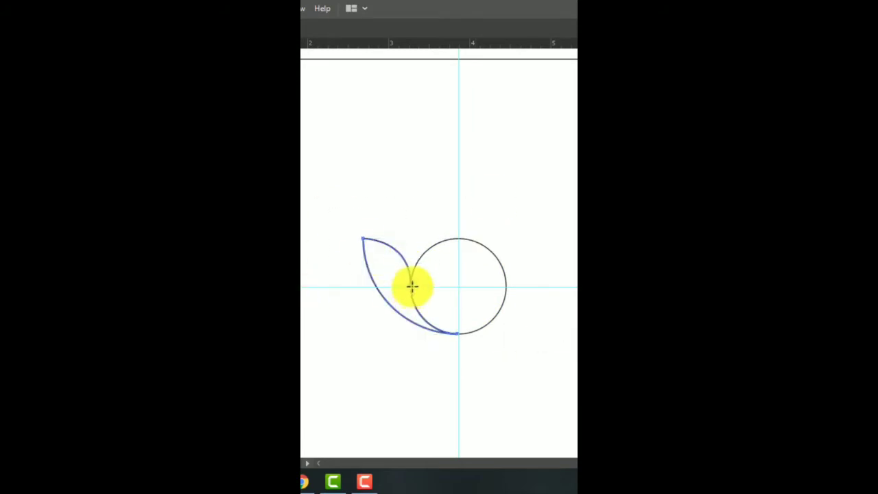
pyautogui.click(459, 287)
pyautogui.moveTo(381, 259); pyautogui.dragTo(409, 243)
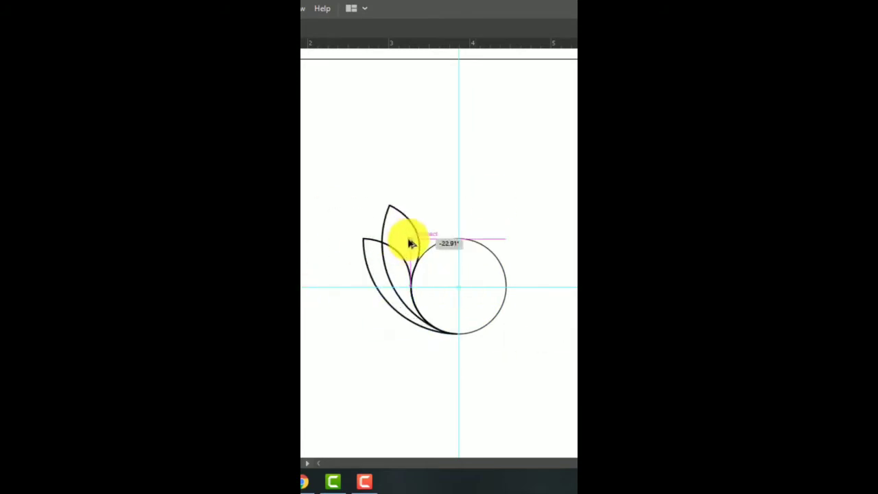
# - Repeat the rotated leaf copy three more times around the circle
pyautogui.hotkey('ctrl', 'd')
pyautogui.hotkey('ctrl', 'd')
pyautogui.hotkey('ctrl', 'd')
pyautogui.click(576, 212)
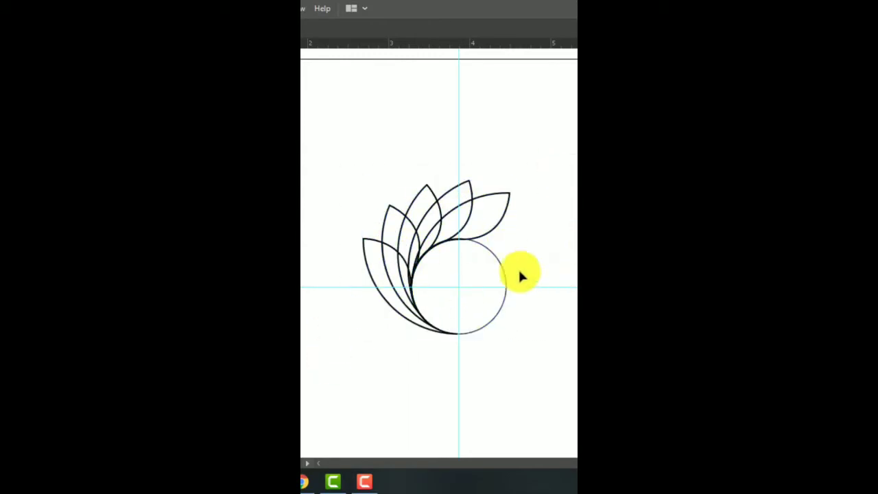
# - Divide all the petals and the circle at their overlaps and ungroup the resulting pieces
pyautogui.hotkey('ctrl', 'a')
pyautogui.moveTo(516, 354); pyautogui.dragTo(346, 168)
pyautogui.rightClick(550, 172)
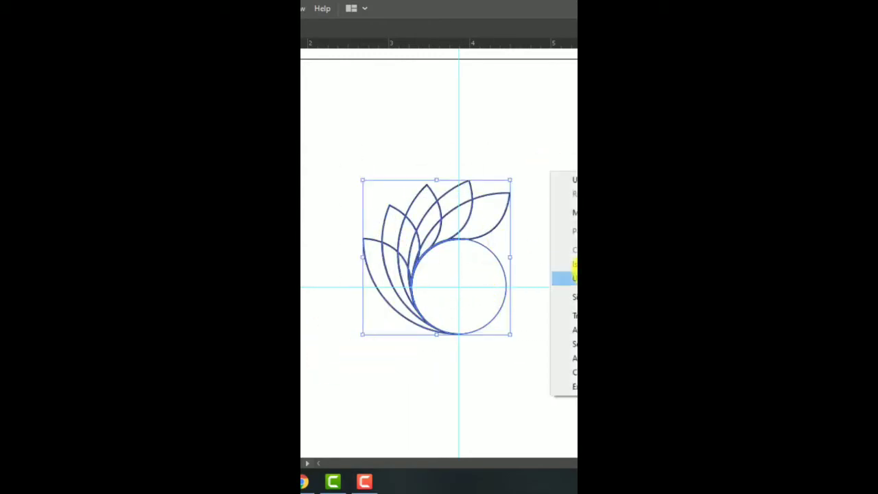
pyautogui.click(572, 278)
# - Delete the tip of the fifth petal and the leftover circle pieces, keeping only the four overlapping petals
pyautogui.click(504, 216)
pyautogui.hotkey('ctrl', '=')
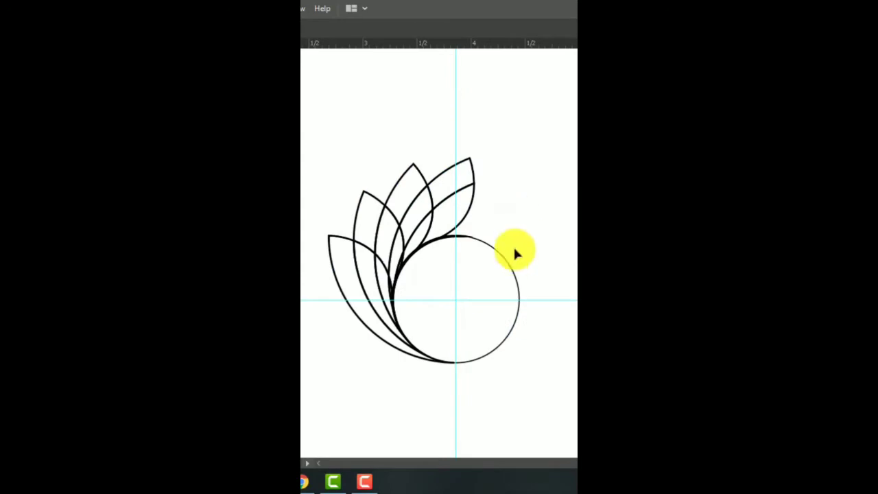
pyautogui.moveTo(339, 218); pyautogui.dragTo(338, 219)
pyautogui.moveTo(320, 341); pyautogui.dragTo(392, 260)
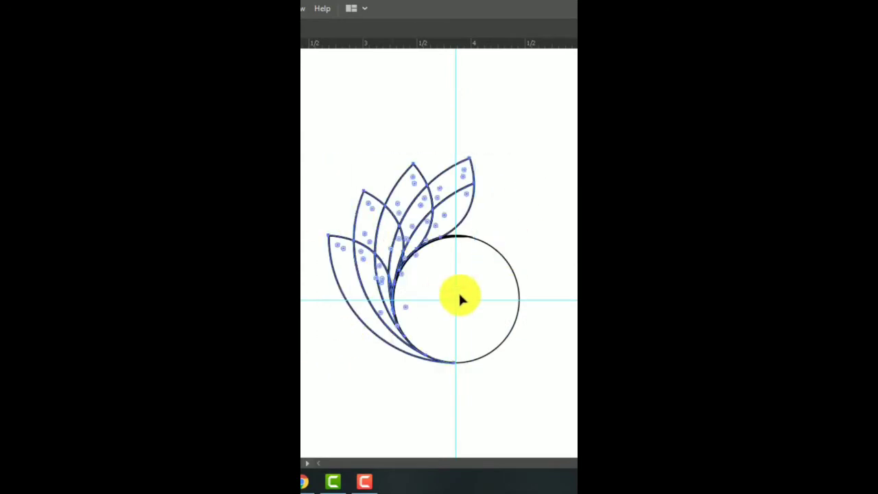
pyautogui.press('Delete')
pyautogui.click(400, 221)
pyautogui.press('Delete')
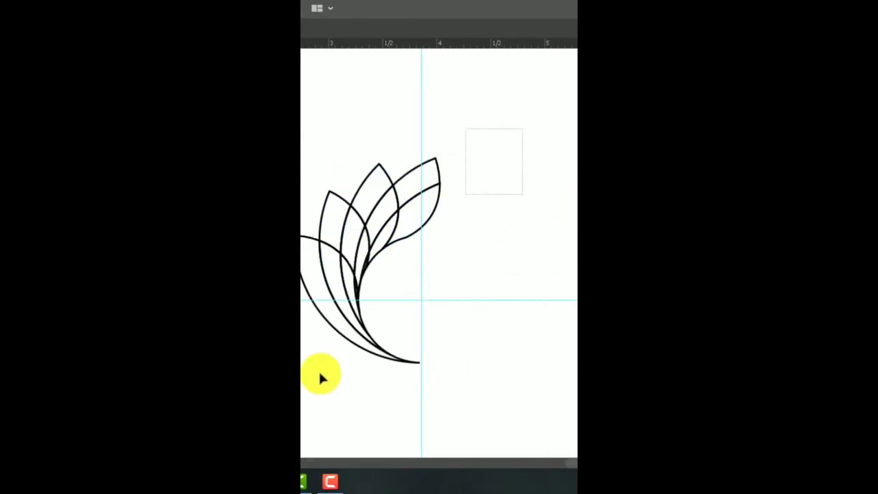
# - Change the black outlines of all petal pieces into solid black fills without strokes
pyautogui.hotkey('ctrl', '-')
pyautogui.scroll(1, 491, 319)
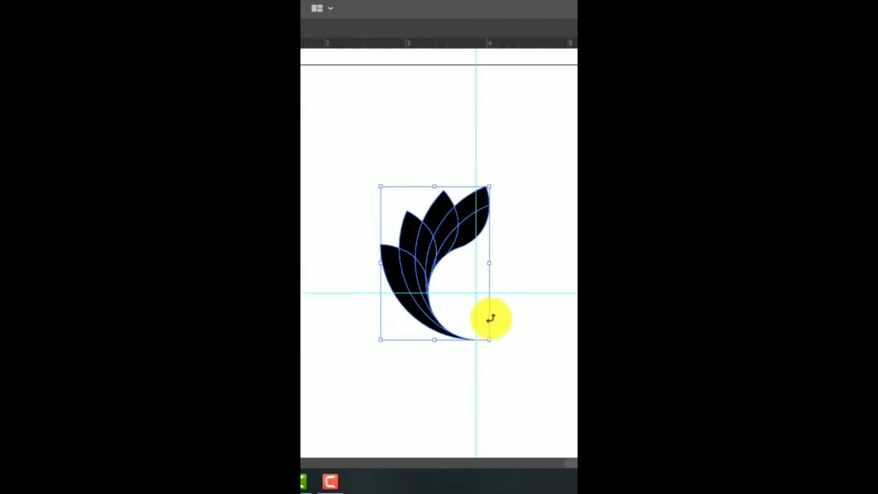
pyautogui.hotkey('ctrl', 'shift', 'a')
# - Fill the rightmost petal's pieces with golden and light yellow, and the neighbouring petal's pieces with dark and light blue
pyautogui.click(479, 203)
pyautogui.click(479, 231)
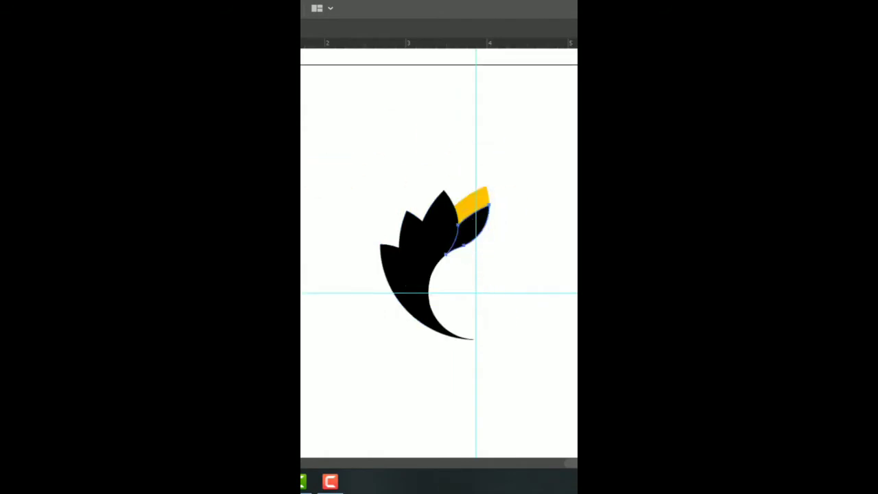
pyautogui.click(440, 212)
pyautogui.click(304, 201)
pyautogui.click(454, 249)
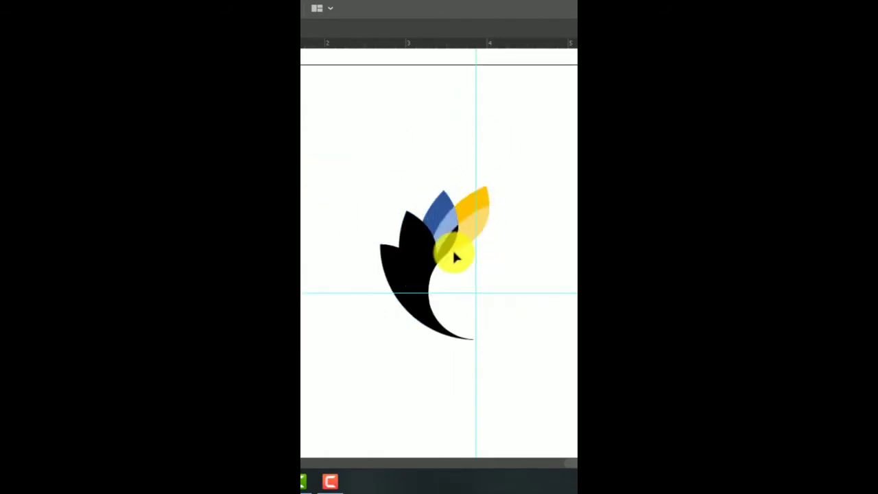
pyautogui.click(304, 201)
# - Fill the third petal's tip with crimson and its overlapping pieces with lighter pinks
pyautogui.click(413, 232)
pyautogui.click(305, 199)
pyautogui.click(422, 239)
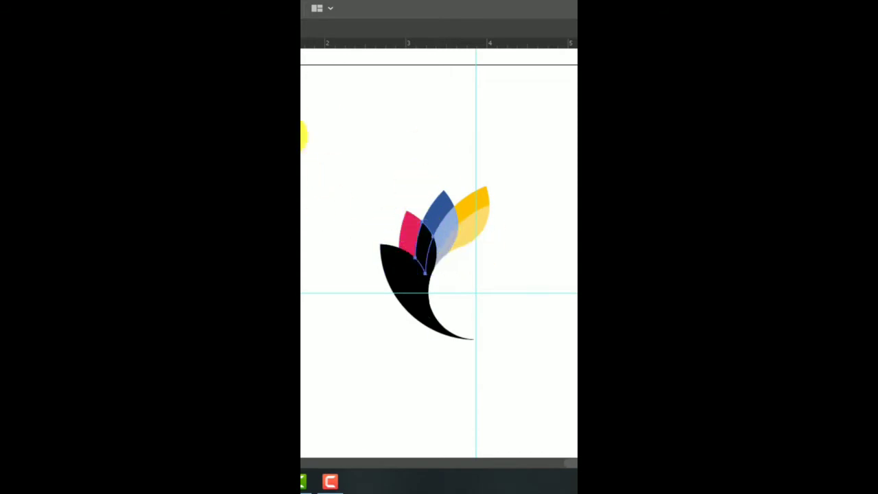
pyautogui.click(302, 137)
pyautogui.click(305, 199)
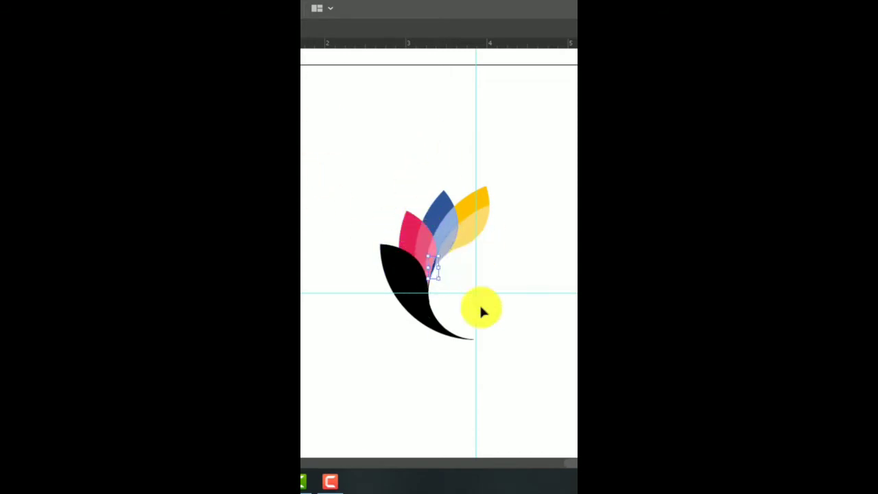
# - Recolour the remaining thin black slivers at the base of the pink and blue petals with matching light tints
pyautogui.click(479, 303)
pyautogui.scroll(1, 437, 273)
pyautogui.scroll(1, 432, 278)
pyautogui.hotkey('ctrl', '=')
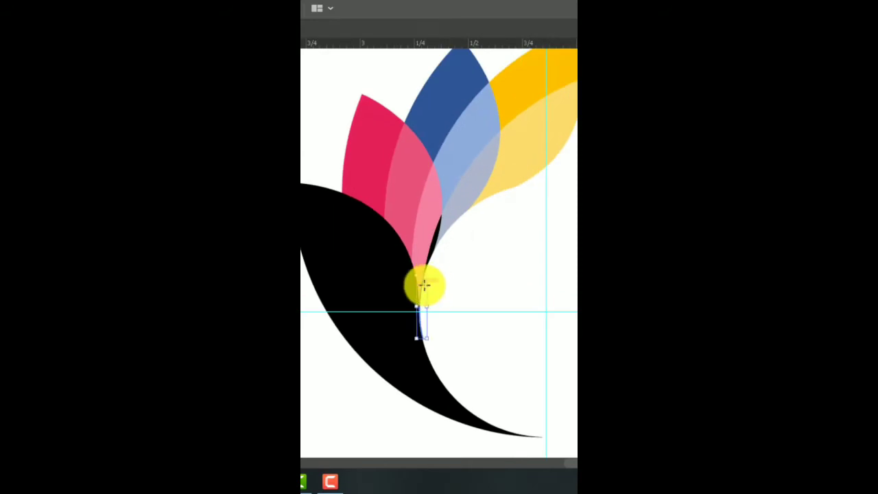
pyautogui.click(439, 234)
pyautogui.moveTo(439, 274); pyautogui.dragTo(439, 274)
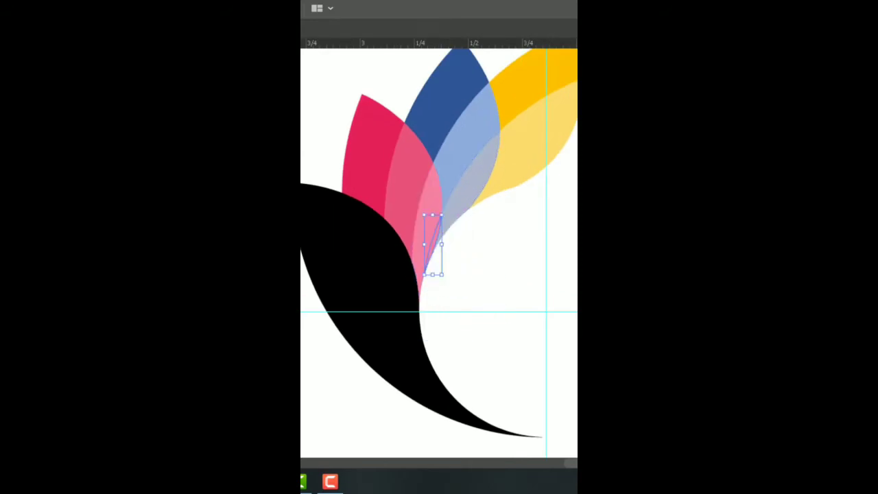
# - Fill the pieces of the lowest black petal with shades from dark to light grey, including the thin inner slivers
pyautogui.hotkey('ctrl', '-')
pyautogui.hotkey('ctrl', '-')
pyautogui.scroll(3, 433, 275)
pyautogui.click(374, 326)
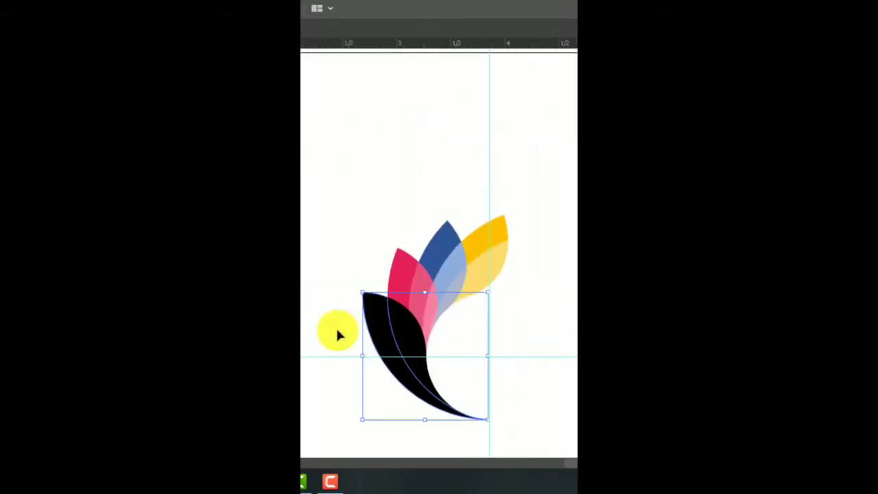
pyautogui.click(404, 329)
pyautogui.click(415, 339)
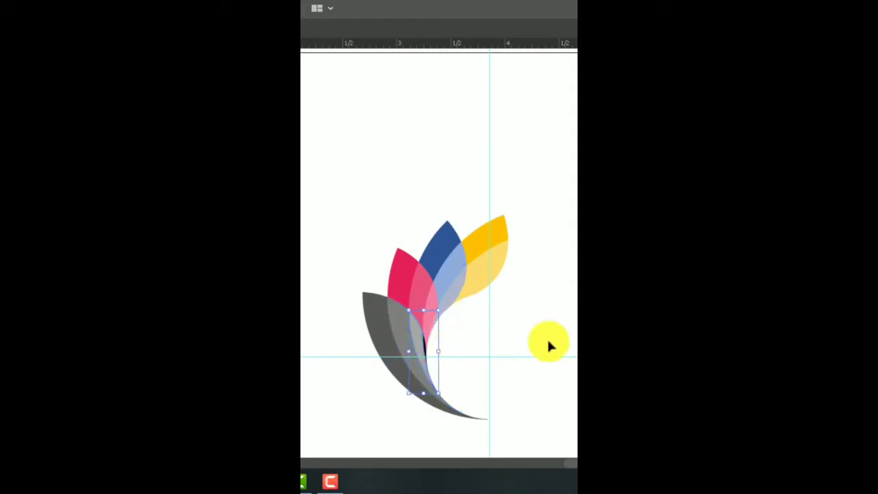
pyautogui.click(549, 345)
pyautogui.hotkey('ctrl', '=')
pyautogui.click(417, 402)
pyautogui.scroll(-2, 418, 402)
pyautogui.click(404, 309)
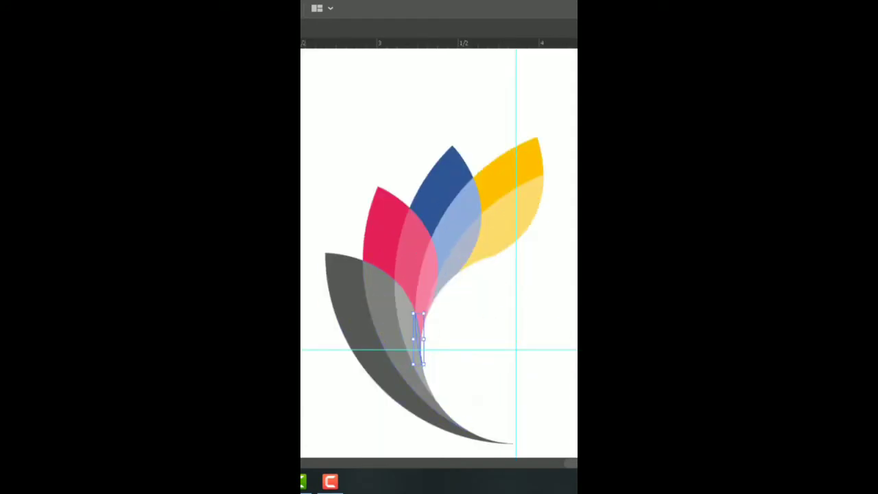
# - Apply a drop shadow effect to all the coloured petals
pyautogui.hotkey('ctrl', '0')
pyautogui.hotkey('ctrl', '=')
pyautogui.hotkey('ctrl', '=')
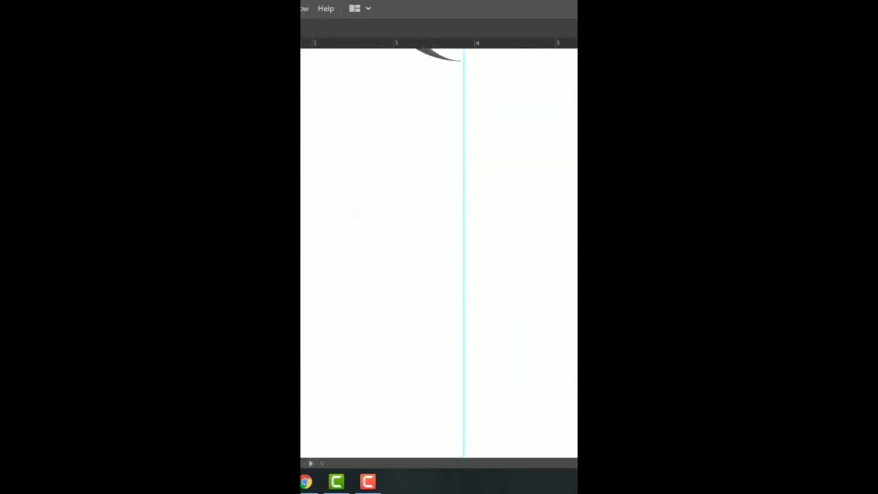
pyautogui.scroll(6, 439, 254)
pyautogui.moveTo(314, 170); pyautogui.dragTo(576, 399)
pyautogui.click(233, 8)
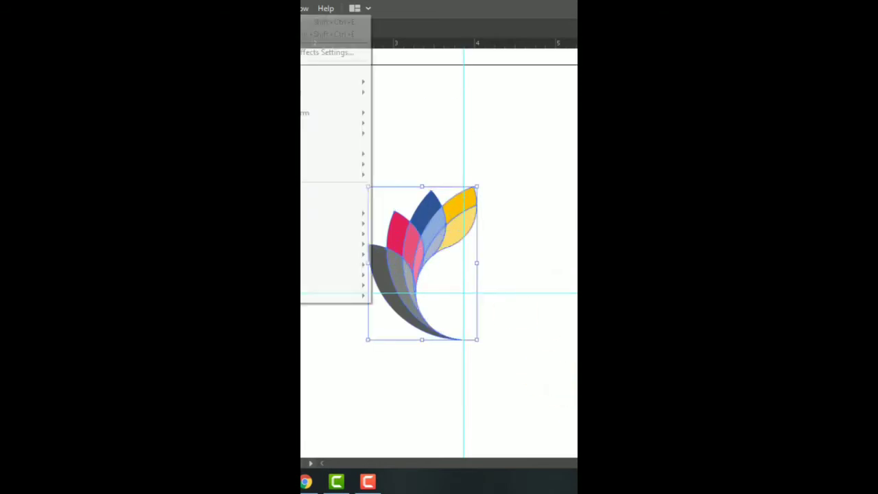
pyautogui.moveTo(281, 153)
pyautogui.click(416, 155)
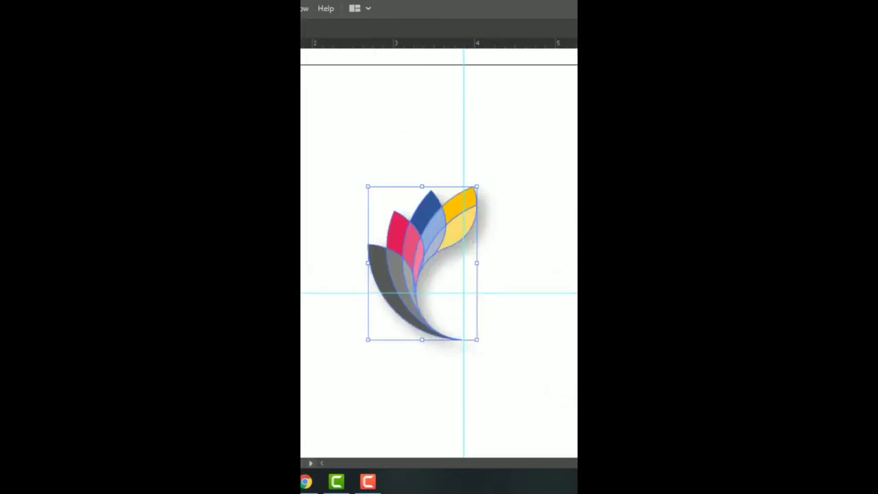
pyautogui.hotkey('ctrl', 'shift', 'a')
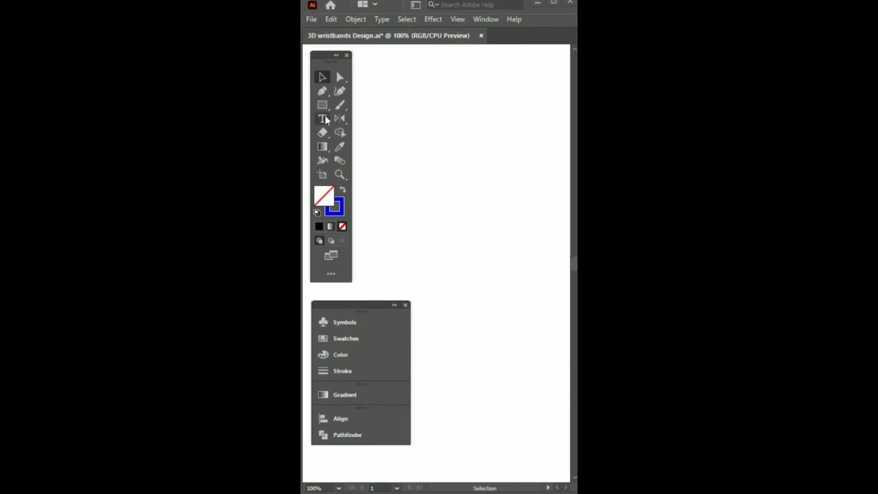
# - Draw an unfilled circle with a blue stroke in the wristband document
pyautogui.moveTo(323, 104); pyautogui.dragTo(364, 118)
pyautogui.moveTo(448, 181); pyautogui.dragTo(490, 223)
pyautogui.press('v')
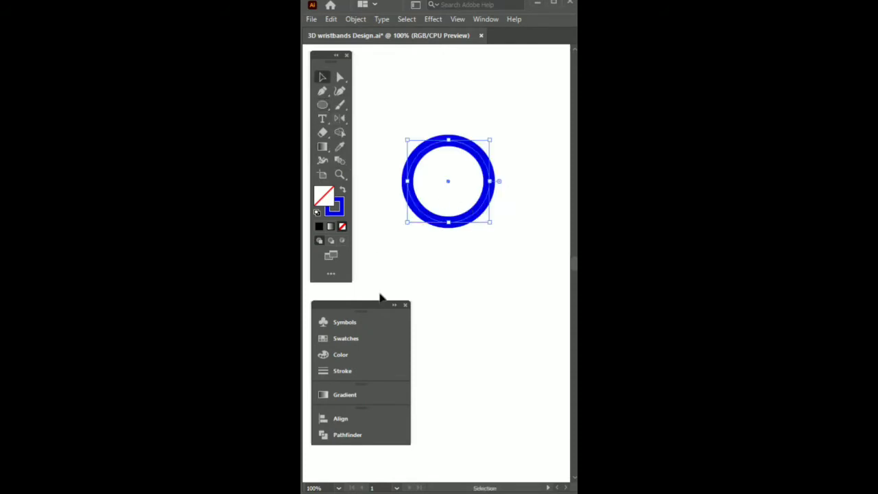
# - Set the circle's stroke weight to 10
pyautogui.click(352, 372)
pyautogui.moveTo(479, 313); pyautogui.dragTo(406, 314)
pyautogui.write('10')
pyautogui.press('Return')
pyautogui.click(392, 369)
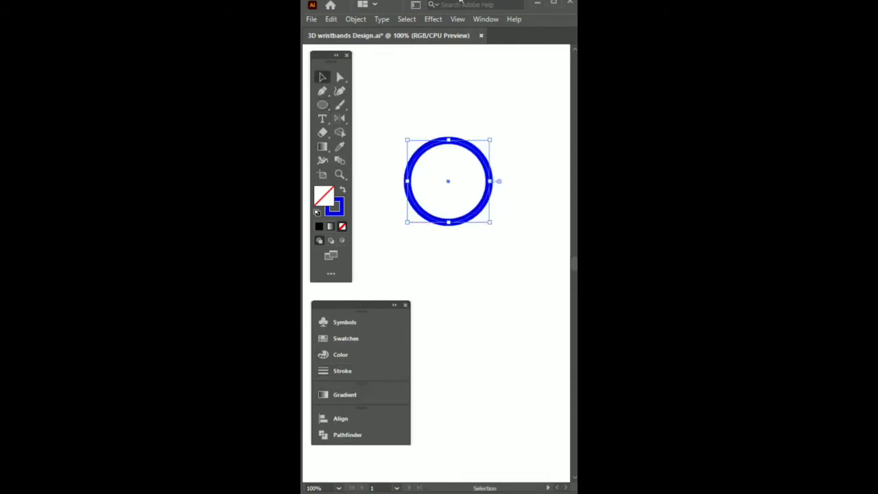
# - Give the circle a previewed 3D Extrude & Bevel effect rotated 60° around X, 30° around Y and 15° around Z
pyautogui.click(433, 19)
pyautogui.moveTo(535, 84)
pyautogui.click(569, 84)
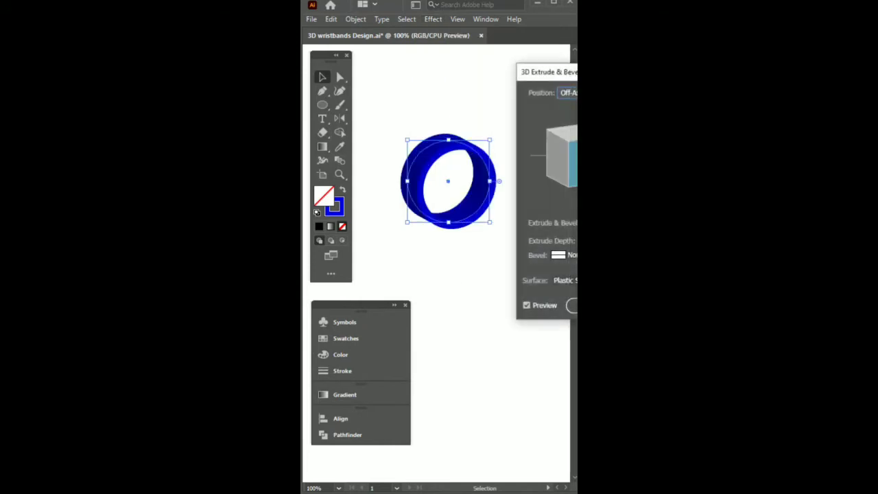
pyautogui.moveTo(593, 72); pyautogui.dragTo(378, 232)
pyautogui.press('Tab')
pyautogui.write('60')
pyautogui.press('Tab')
pyautogui.write('3')
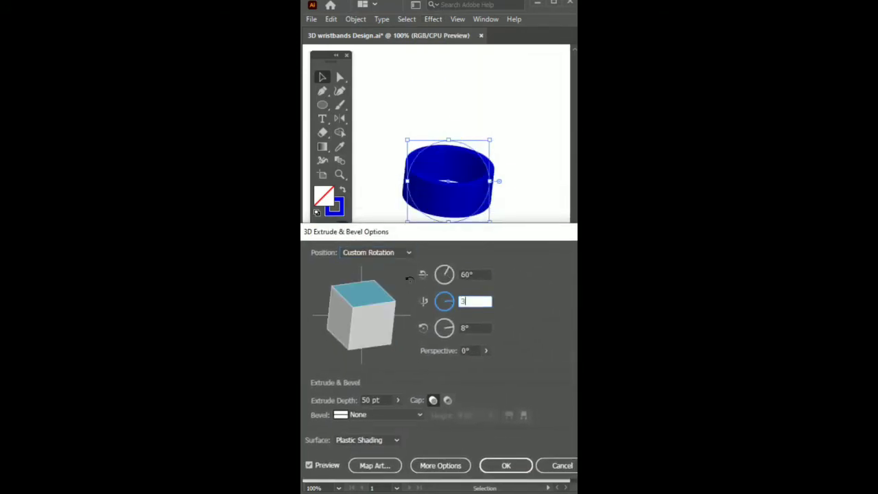
pyautogui.write('0')
pyautogui.press('Tab')
pyautogui.write('15')
pyautogui.press('Tab')
pyautogui.moveTo(477, 242); pyautogui.dragTo(477, 223)
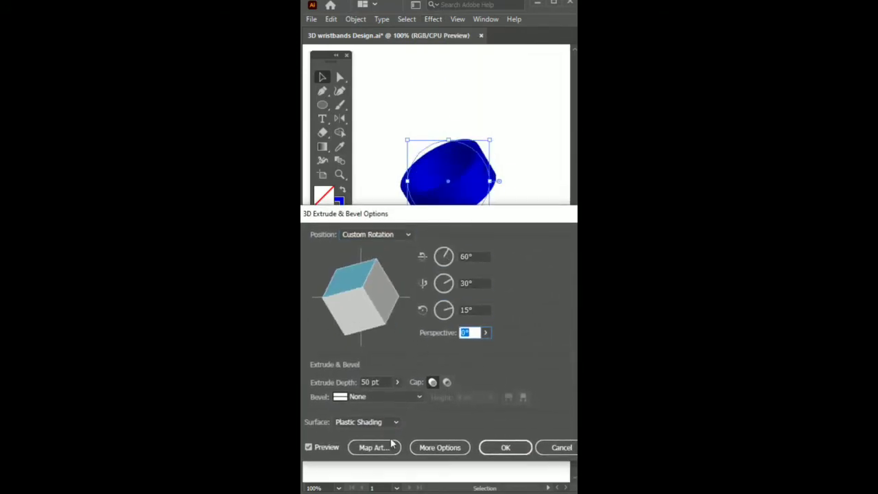
# - Use a Tall-Round bevel and a 30 pt extrude depth for the wristband, and apply the 3D effect
pyautogui.click(395, 397)
pyautogui.click(396, 381)
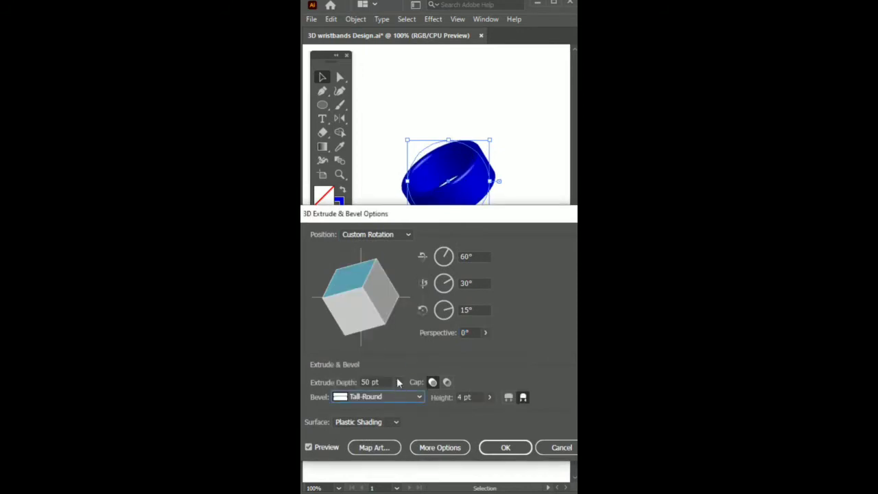
pyautogui.click(393, 424)
pyautogui.click(393, 424)
pyautogui.moveTo(380, 383); pyautogui.dragTo(346, 391)
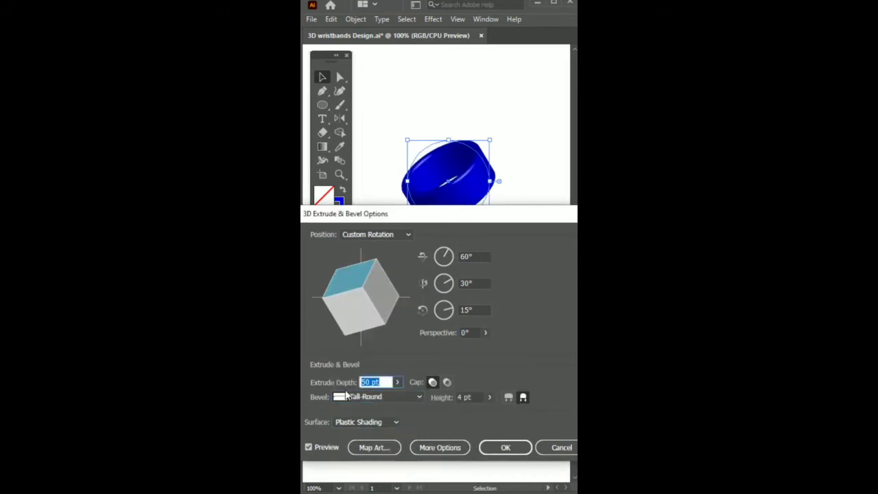
pyautogui.write('30')
pyautogui.press('Tab')
pyautogui.click(505, 448)
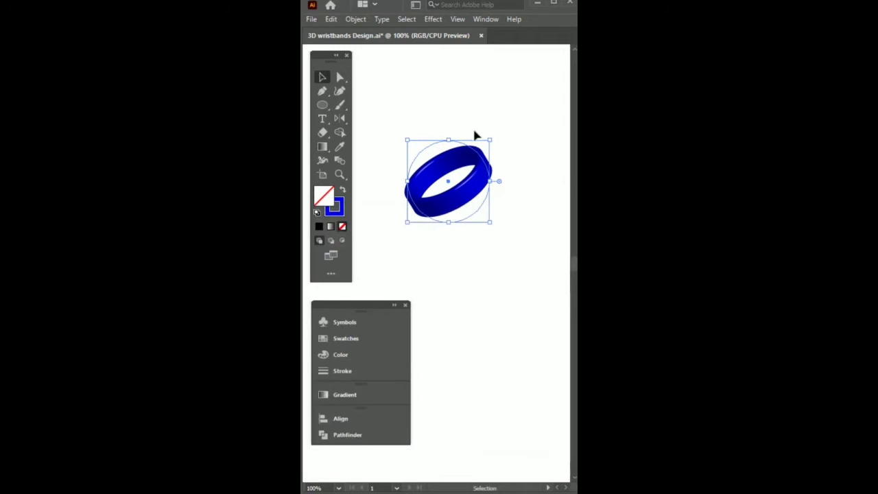
pyautogui.press('a')
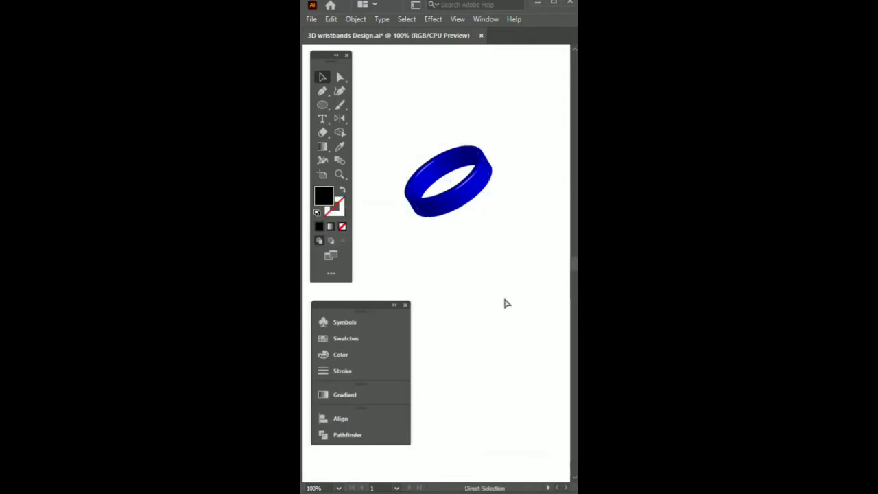
# - Paste the copied text line, turn it upside down and position it below the wristband
pyautogui.hotkey('ctrl', 'v')
pyautogui.moveTo(440, 257); pyautogui.dragTo(461, 264)
pyautogui.hotkey('ctrl', 'z')
pyautogui.moveTo(569, 257); pyautogui.dragTo(501, 259)
pyautogui.moveTo(473, 265); pyautogui.dragTo(495, 253)
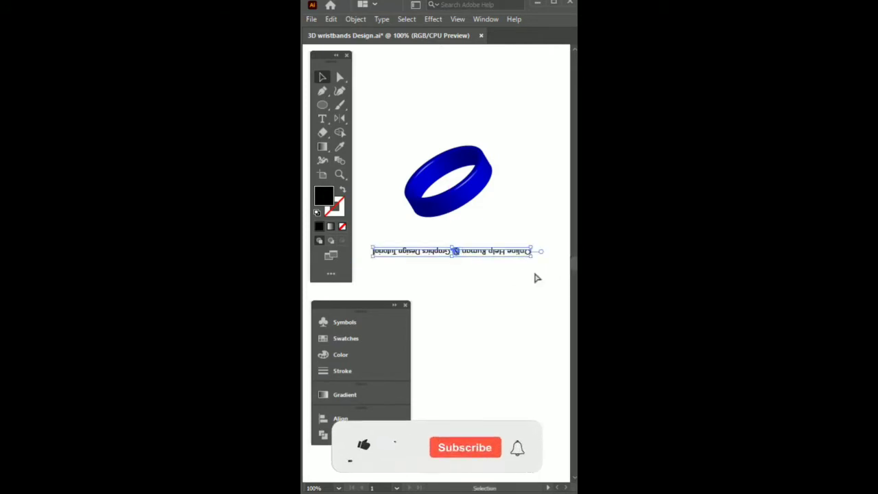
# - Fill the text line with white and save it as a new symbol
pyautogui.click(341, 354)
pyautogui.click(422, 395)
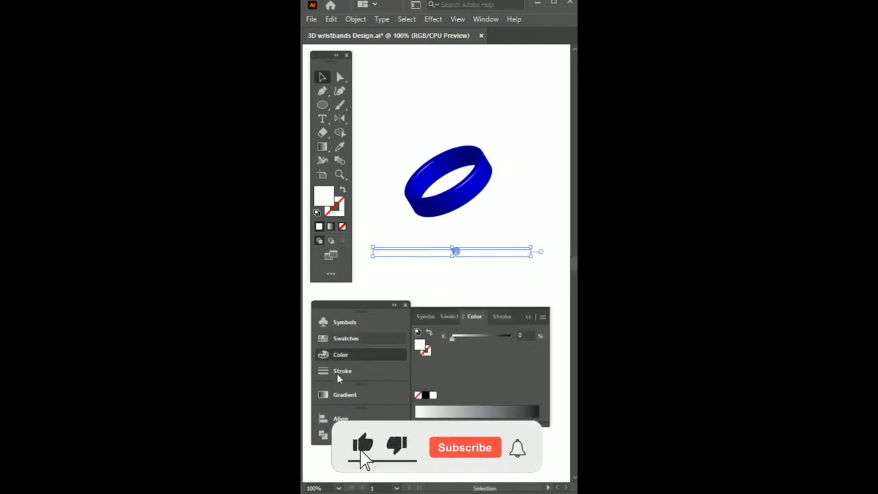
pyautogui.click(344, 321)
pyautogui.moveTo(453, 254); pyautogui.dragTo(483, 355)
pyautogui.click(443, 347)
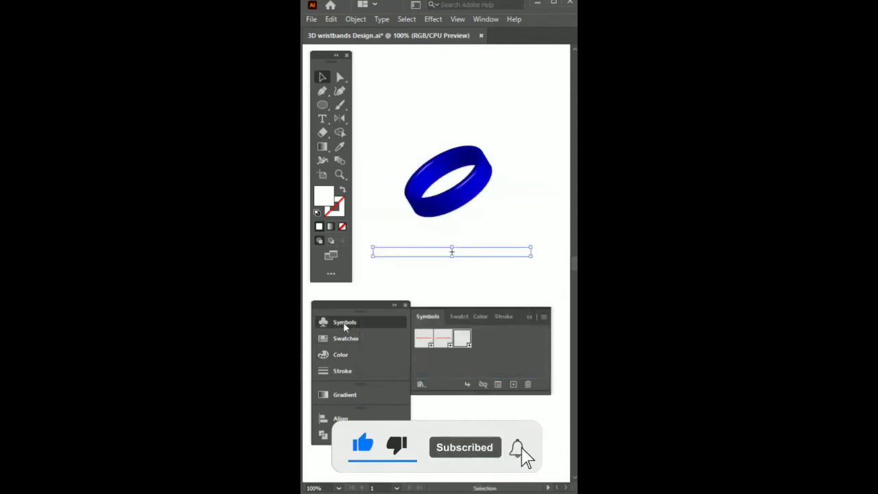
# - Open the Map Art settings of the wristband's existing 3D Extrude & Bevel effect
pyautogui.click(344, 325)
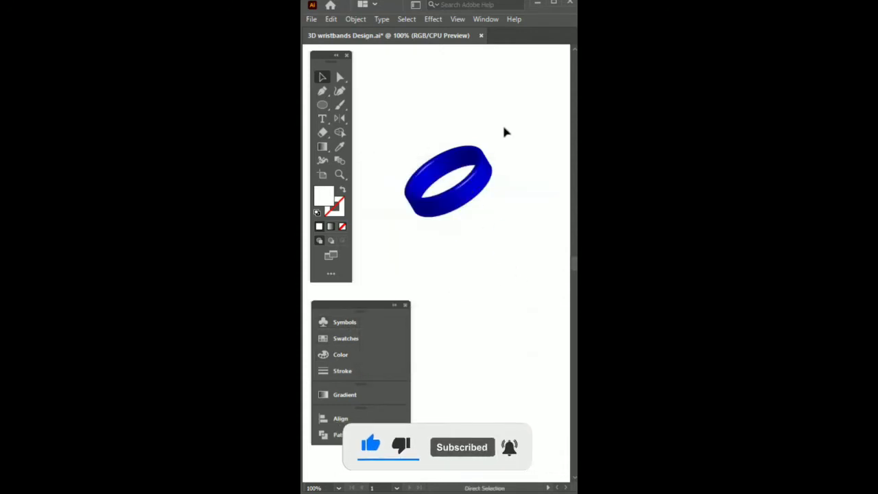
pyautogui.hotkey('ctrl', 'a')
pyautogui.click(485, 19)
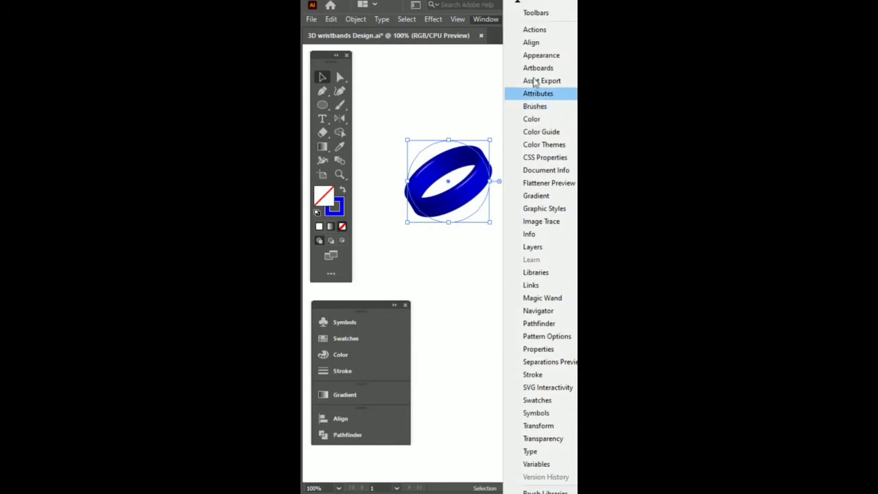
pyautogui.click(542, 54)
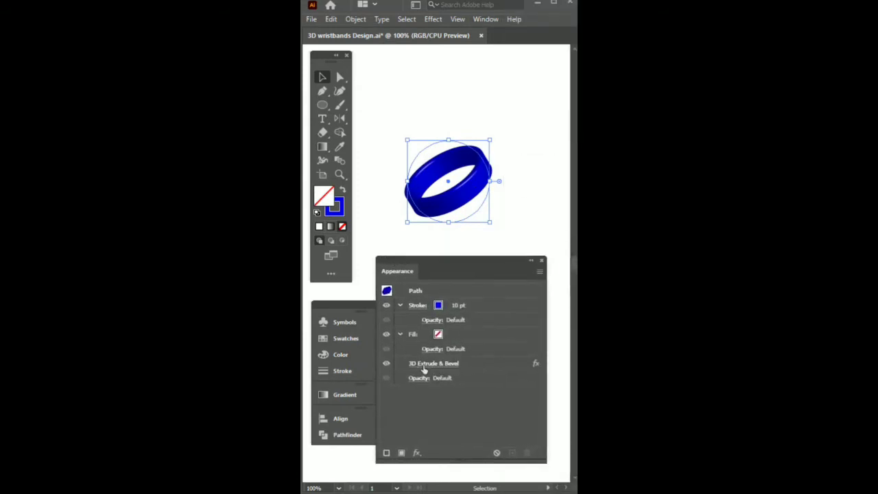
pyautogui.click(423, 365)
pyautogui.click(375, 448)
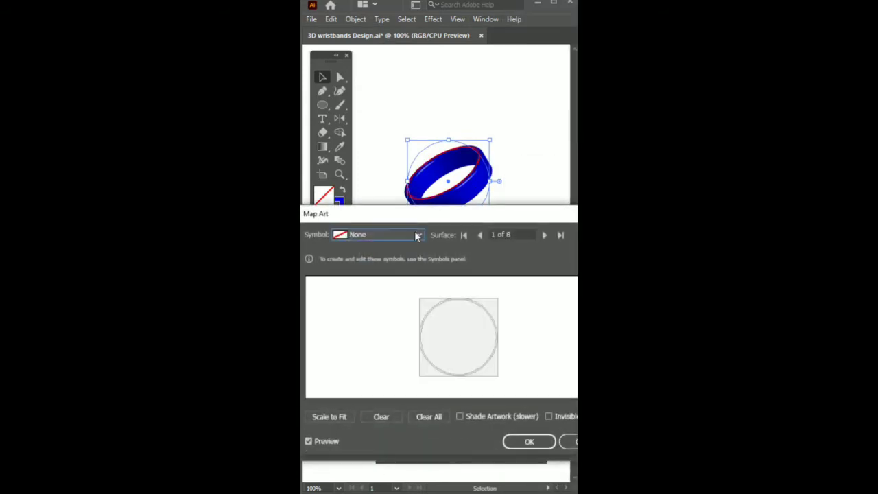
# - Map New Symbol 3 onto surface 4 of 8 of the wristband
pyautogui.moveTo(513, 235); pyautogui.dragTo(465, 245)
pyautogui.write('4')
pyautogui.press('Tab')
pyautogui.click(395, 235)
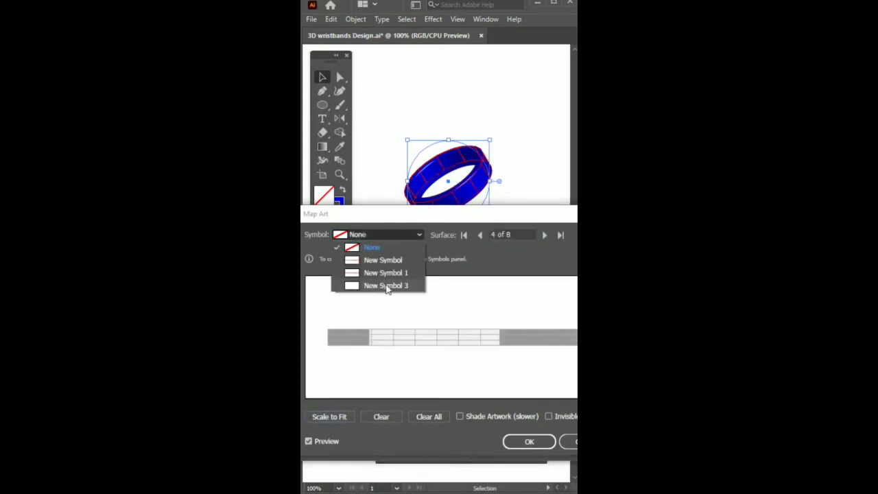
pyautogui.click(386, 286)
# - Shift the mapped text along the band so it starts at the wristband's front face, and apply the updated 3D effect
pyautogui.moveTo(449, 215); pyautogui.dragTo(437, 263)
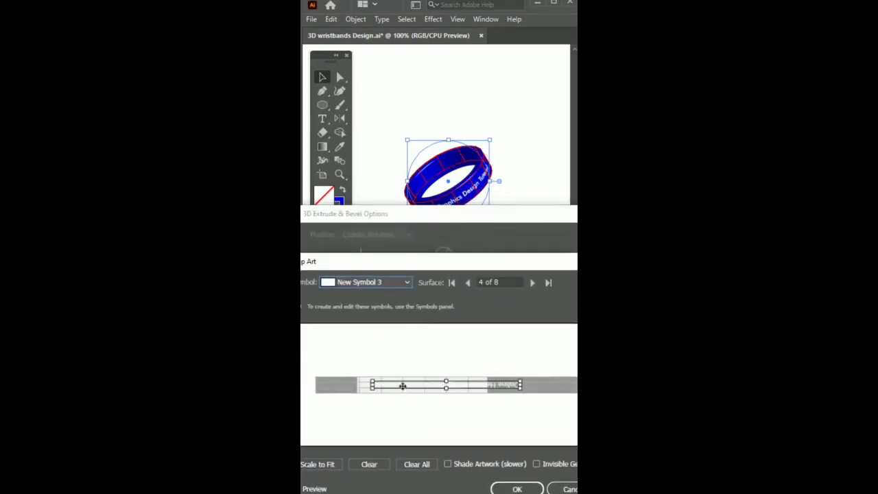
pyautogui.moveTo(403, 385); pyautogui.dragTo(355, 390)
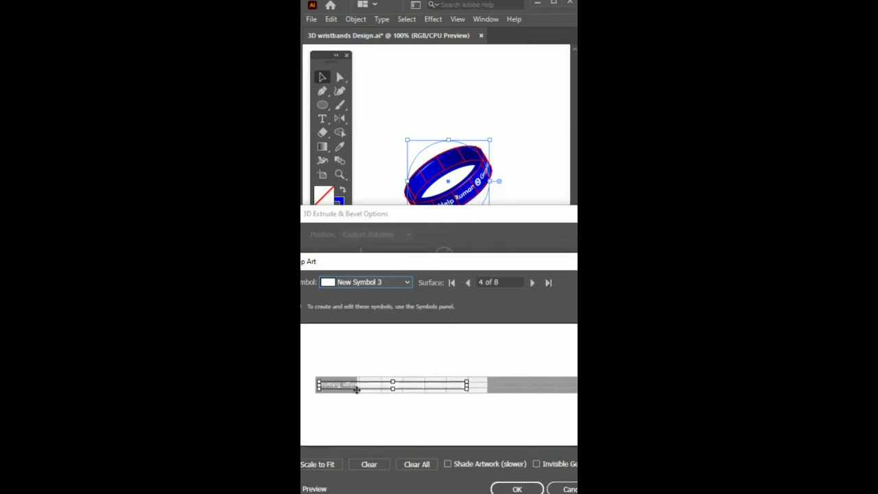
pyautogui.click(519, 489)
pyautogui.click(506, 446)
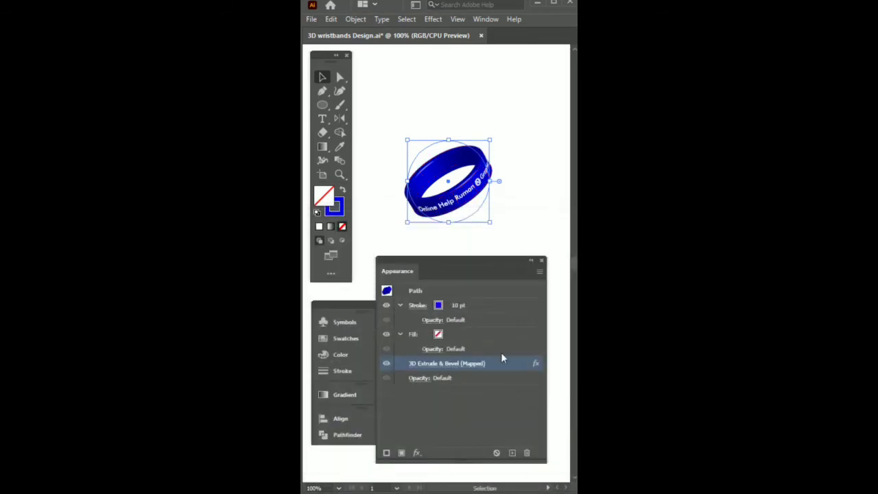
pyautogui.click(541, 260)
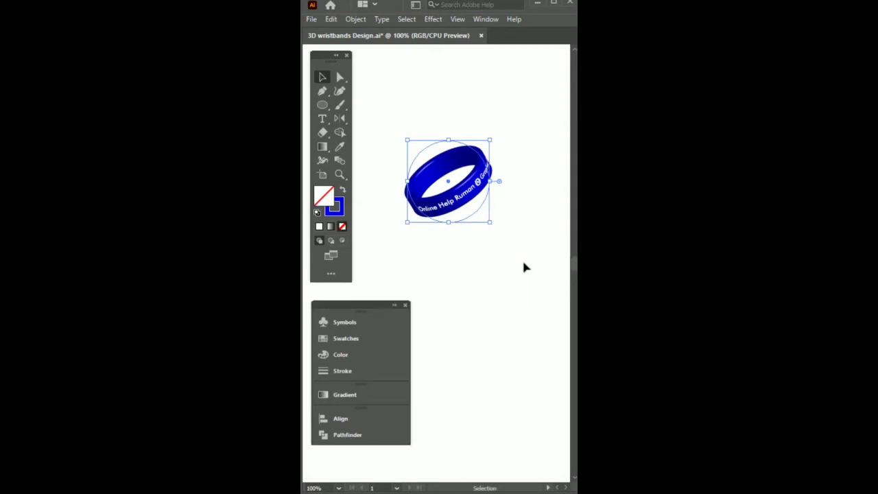
# - Add a drop shadow effect to the wristband and deselect it
pyautogui.click(452, 177)
pyautogui.moveTo(462, 175); pyautogui.dragTo(478, 199)
pyautogui.hotkey('ctrl', '0')
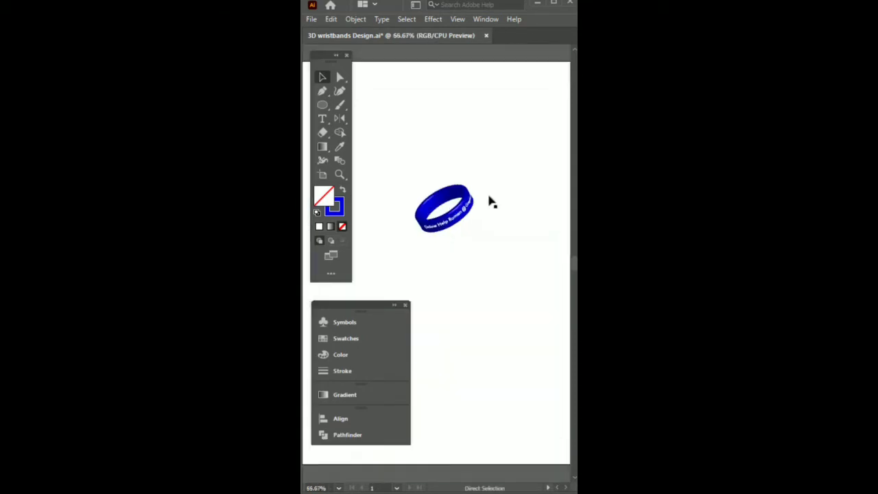
pyautogui.hotkey('ctrl', '+')
pyautogui.hotkey('ctrl', '+')
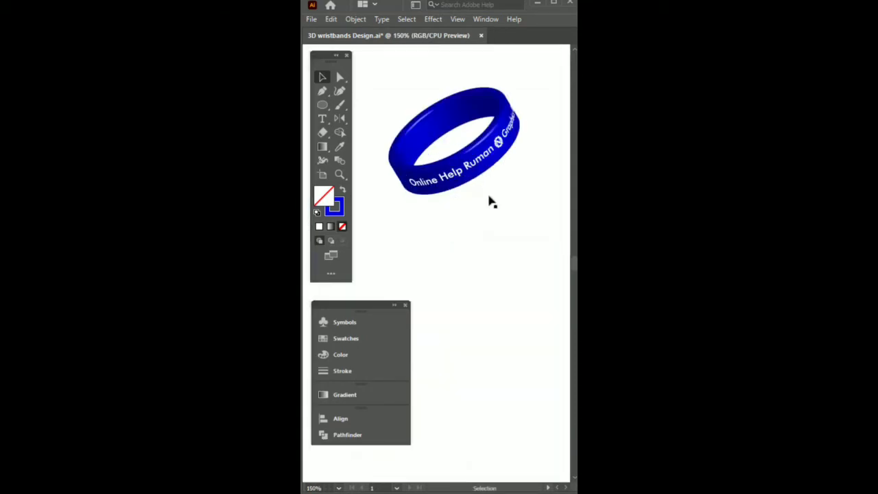
pyautogui.moveTo(490, 200); pyautogui.dragTo(494, 248)
pyautogui.click(433, 19)
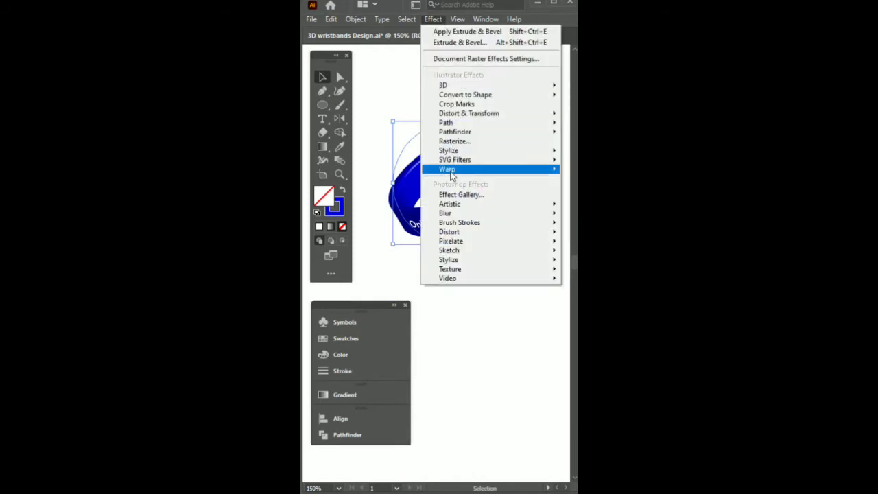
pyautogui.moveTo(462, 151)
pyautogui.click(581, 150)
pyautogui.press('Return')
pyautogui.click(490, 382)
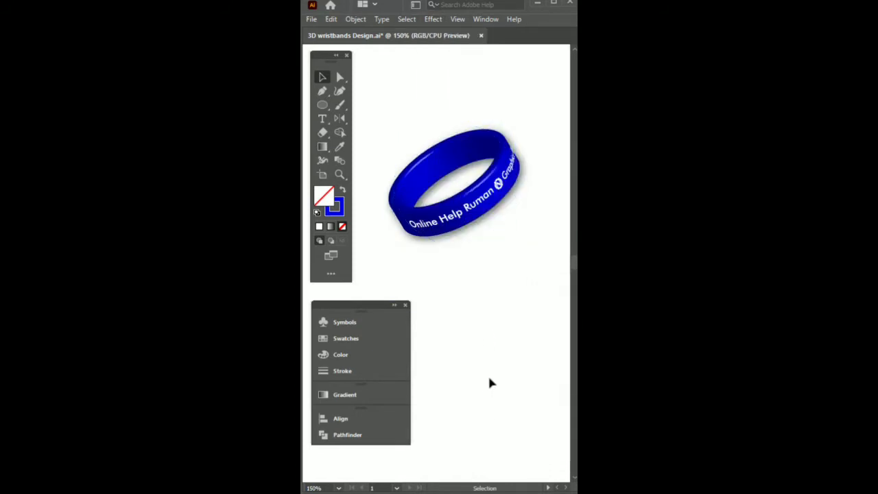
# - Draw a tall, narrow white rectangle and round its corners fully into a capsule shape
pyautogui.moveTo(418, 133); pyautogui.dragTo(482, 280)
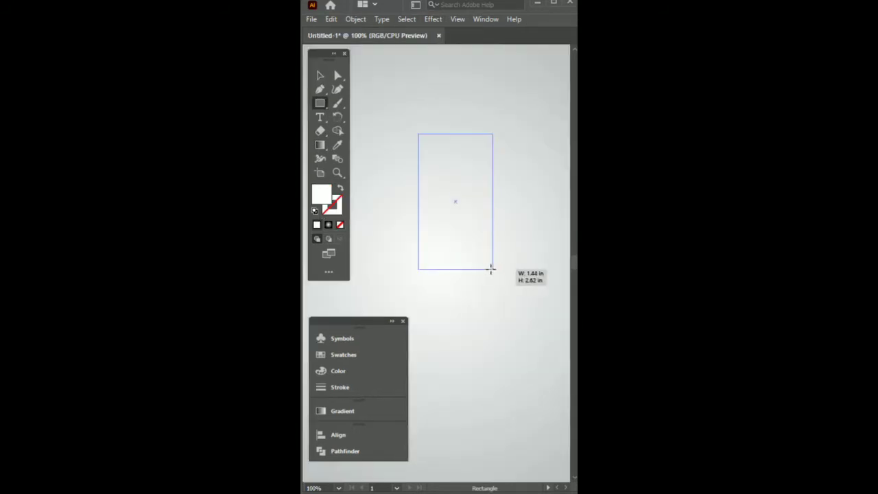
pyautogui.press('v')
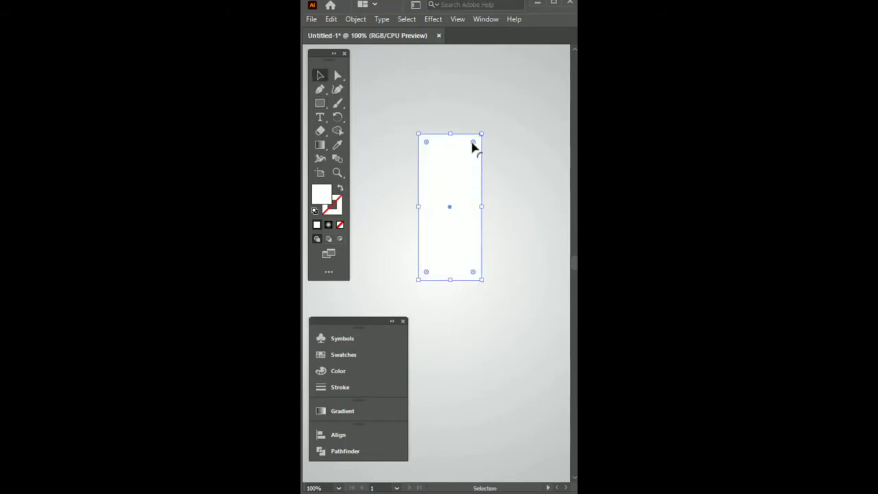
pyautogui.moveTo(473, 143); pyautogui.dragTo(480, 192)
# - Delete the left-hand anchor points of the rounded shape so only its right half remains
pyautogui.click(338, 76)
pyautogui.click(390, 100)
pyautogui.moveTo(427, 271); pyautogui.dragTo(428, 272)
pyautogui.press('Delete')
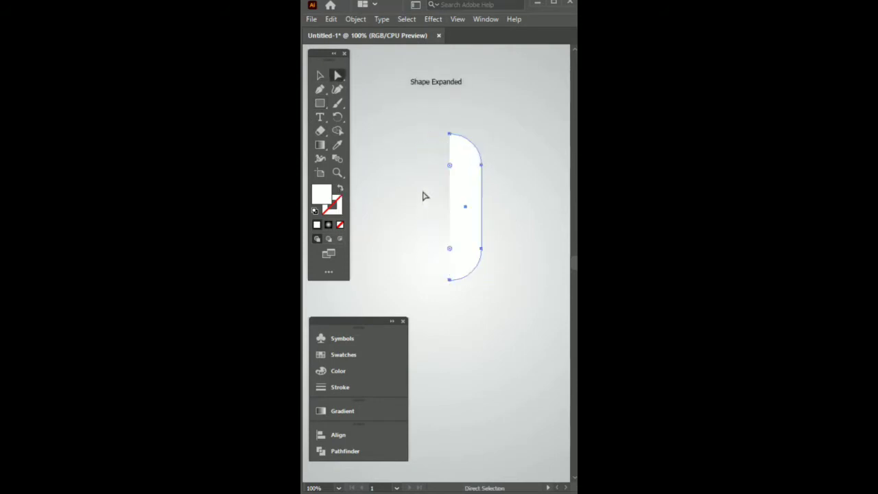
# - Fill the half-capsule shape with black (000000)
pyautogui.press('v')
pyautogui.moveTo(414, 119); pyautogui.dragTo(494, 231)
pyautogui.click(363, 371)
pyautogui.click(424, 412)
pyautogui.click(424, 411)
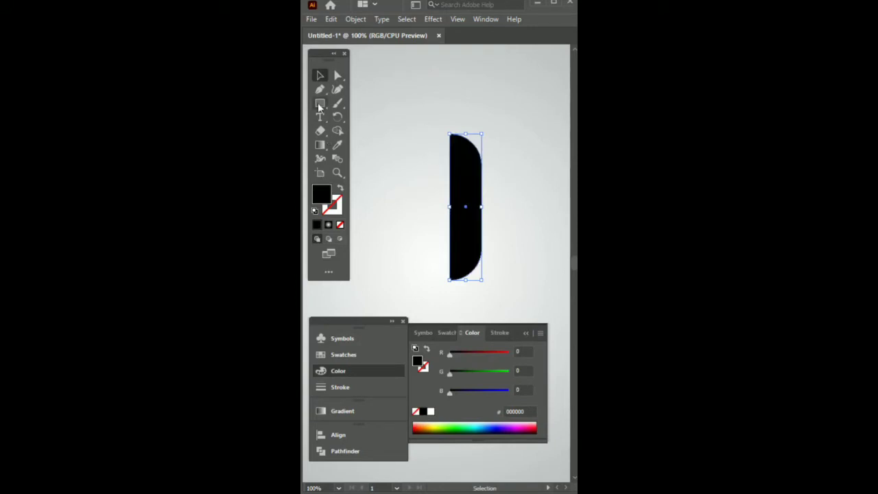
# - Draw a thin white bar across the middle of the black shape and align both objects vertically by their centers
pyautogui.moveTo(444, 199); pyautogui.dragTo(483, 208)
pyautogui.press('v')
pyautogui.click(431, 411)
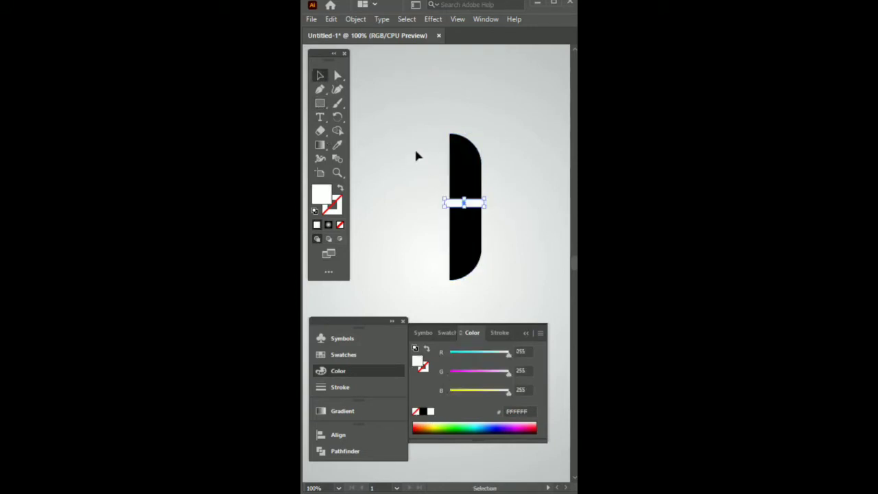
pyautogui.moveTo(414, 147); pyautogui.dragTo(480, 231)
pyautogui.click(338, 435)
pyautogui.click(511, 410)
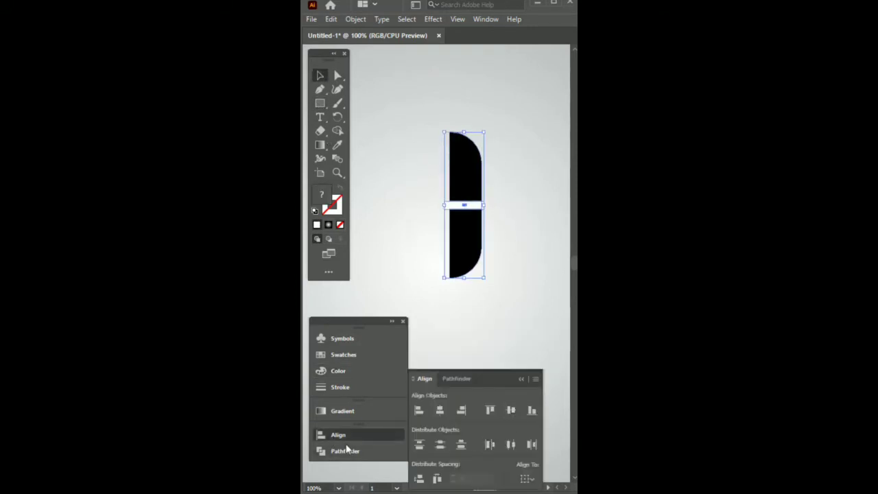
# - Divide the half-capsule with the white bar and ungroup the resulting pieces
pyautogui.click(347, 450)
pyautogui.click(421, 479)
pyautogui.rightClick(463, 172)
pyautogui.click(515, 285)
pyautogui.click(497, 212)
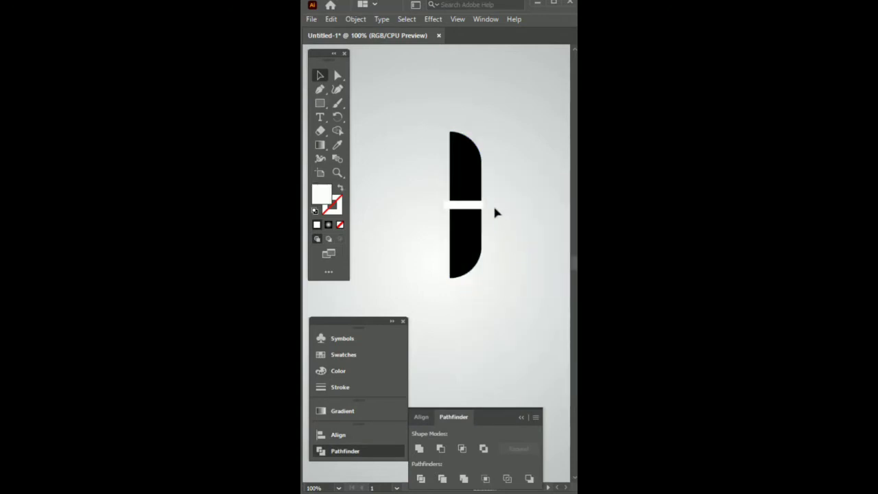
# - Fill the upper piece with the dark brown swatch and the lower piece with the light blue swatch
pyautogui.click(338, 370)
pyautogui.click(343, 354)
pyautogui.click(505, 384)
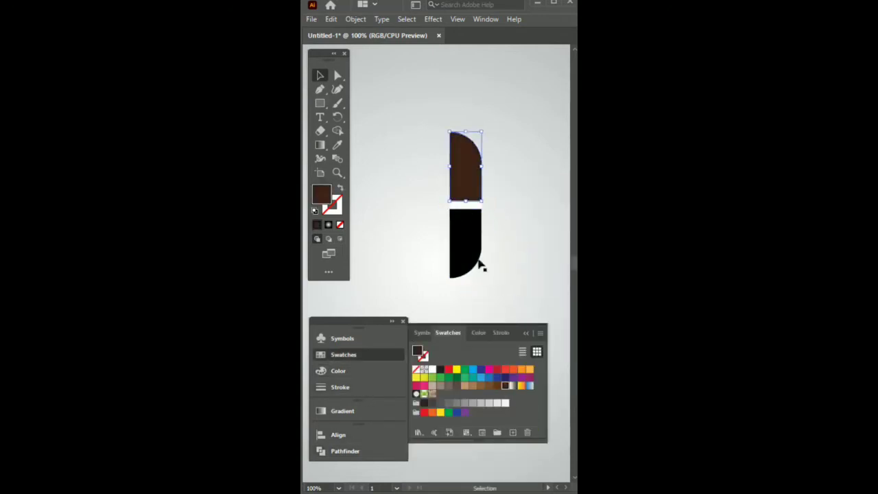
pyautogui.click(478, 263)
pyautogui.click(481, 378)
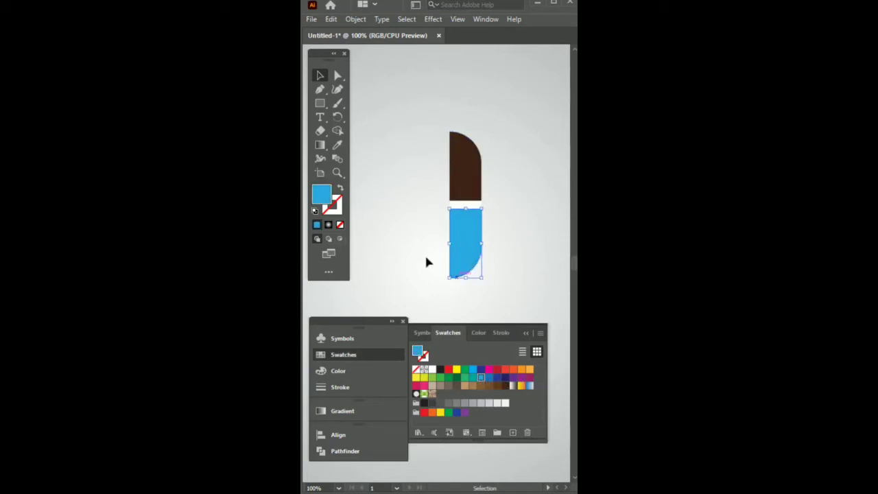
# - Add the text "Ai" turned sideways on the brown piece and fill it with white
pyautogui.click(393, 162)
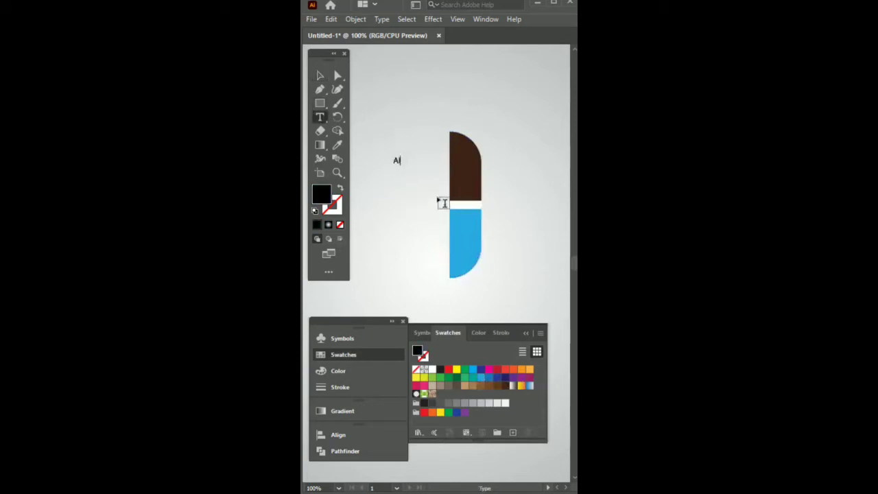
pyautogui.press('Escape')
pyautogui.moveTo(402, 157); pyautogui.dragTo(470, 166)
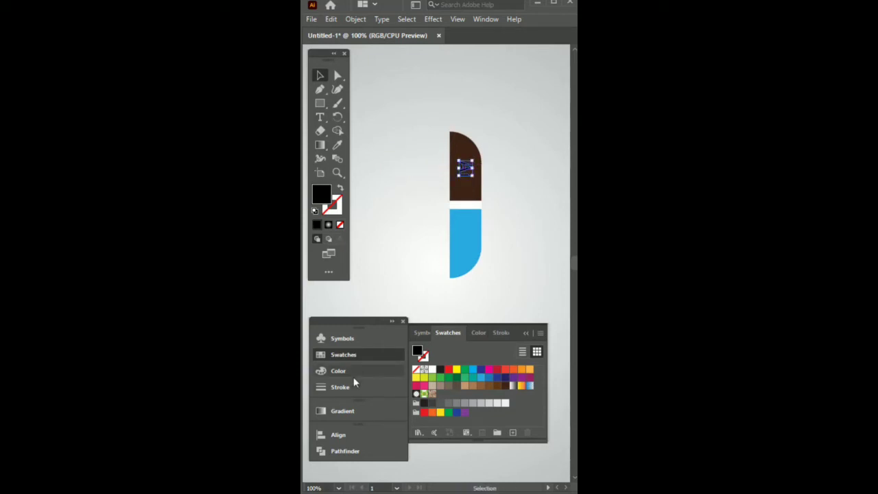
pyautogui.click(339, 370)
pyautogui.click(430, 411)
# - Group the half-capsule pieces together with the "Ai" text
pyautogui.moveTo(391, 104); pyautogui.dragTo(497, 269)
pyautogui.rightClick(466, 151)
pyautogui.click(514, 257)
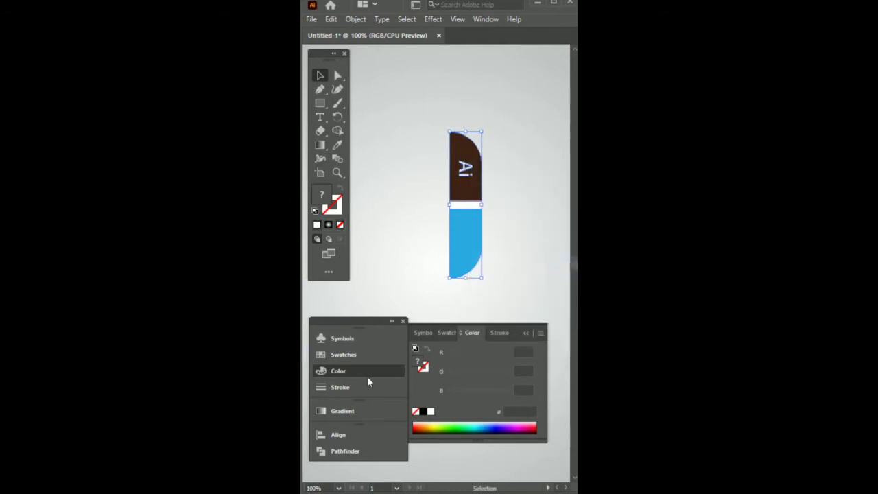
# - Apply a 3D Revolve effect of 360° from the left edge with plastic shading and a highlight size of 75%
pyautogui.click(433, 18)
pyautogui.press('Escape')
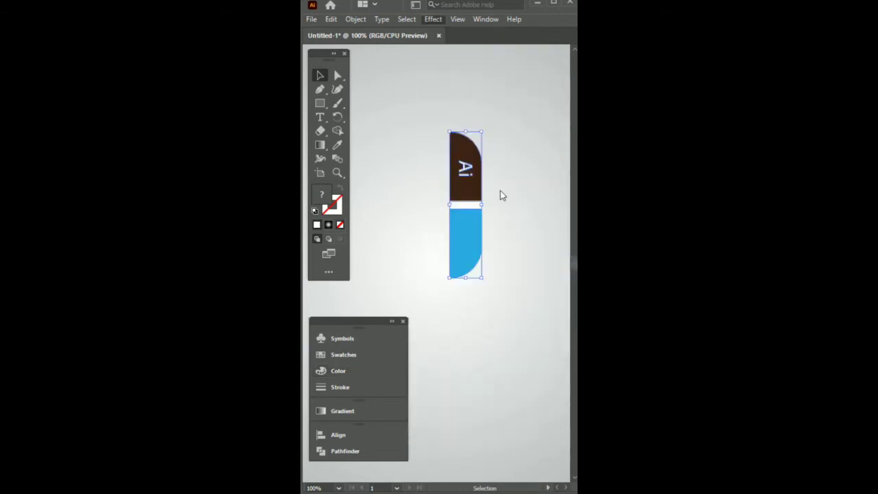
pyautogui.click(453, 445)
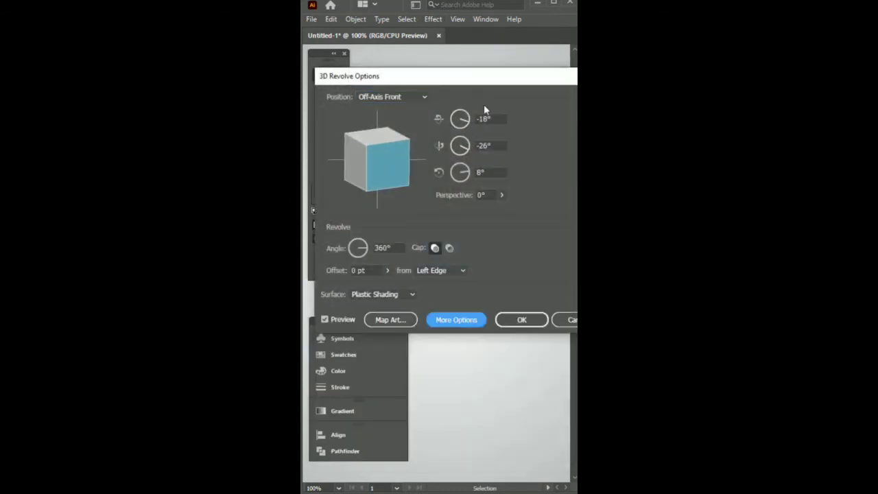
pyautogui.click(475, 321)
pyautogui.click(444, 369)
pyautogui.write('75')
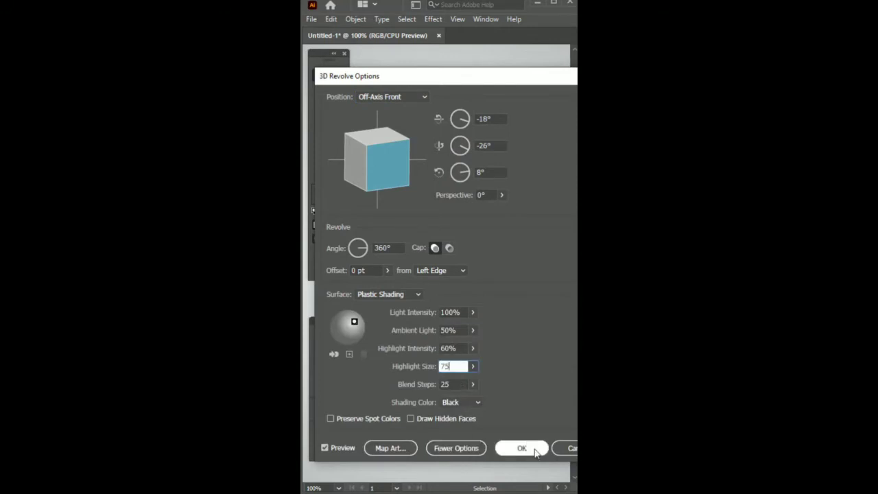
pyautogui.click(521, 448)
# - Expand the revolved capsule's appearance and tilt it diagonally
pyautogui.click(358, 20)
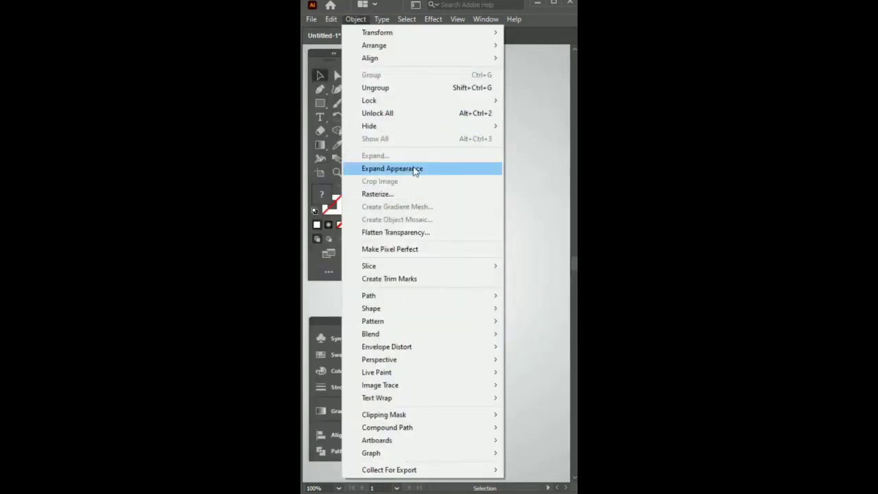
pyautogui.click(417, 171)
pyautogui.moveTo(465, 133); pyautogui.dragTo(414, 154)
pyautogui.hotkey('ctrl', 'shift', 'g')
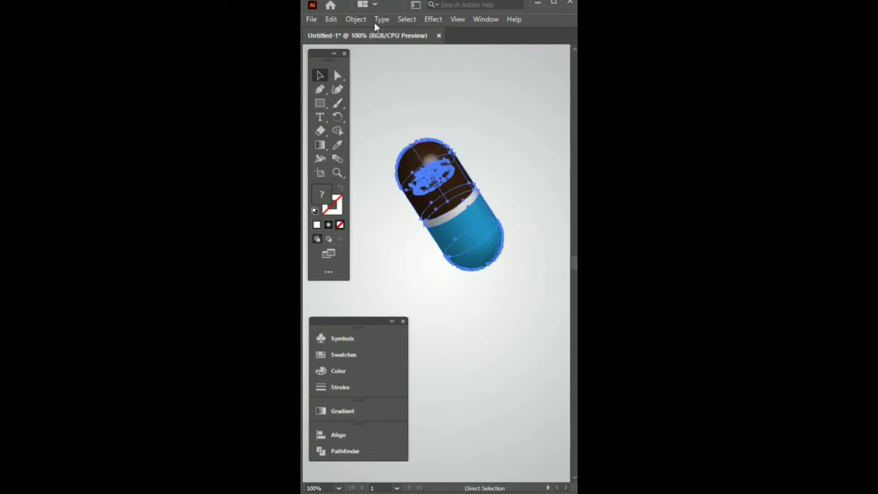
# - Add a drop shadow effect to the expanded capsule
pyautogui.click(355, 21)
pyautogui.click(424, 19)
pyautogui.click(429, 18)
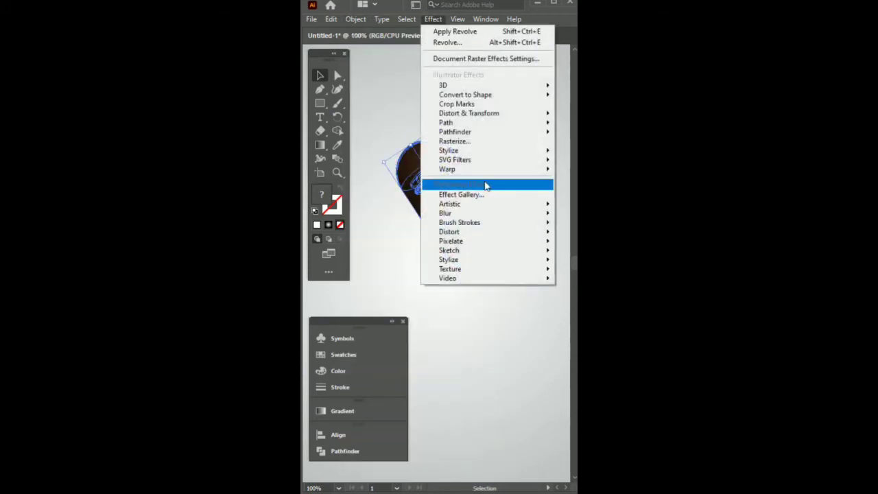
pyautogui.moveTo(523, 157)
pyautogui.click(566, 153)
pyautogui.click(473, 422)
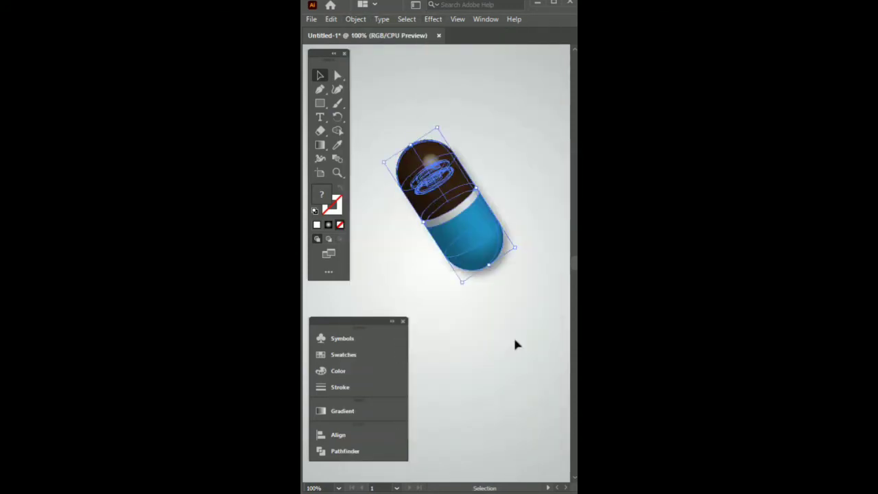
pyautogui.click(498, 125)
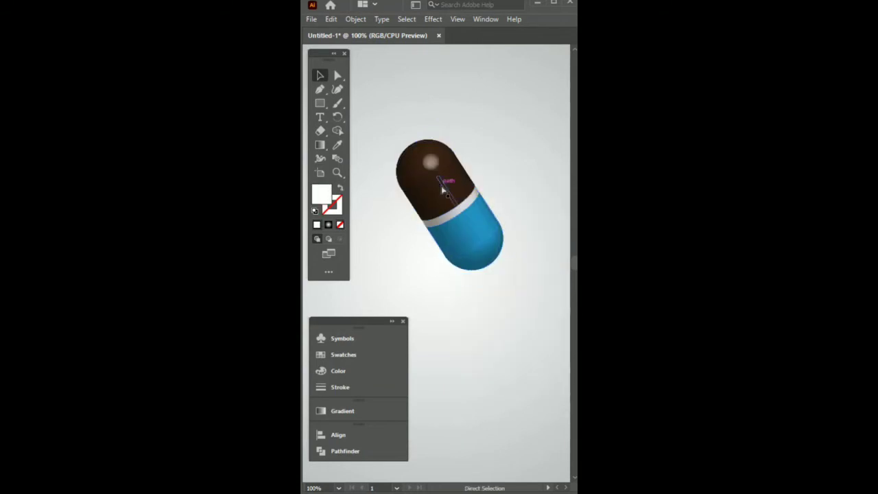
# - Check the capsule's paths in outline view and return to the preview
pyautogui.hotkey('ctrl', 'y')
pyautogui.hotkey('ctrl', 'y')
pyautogui.moveTo(494, 326); pyautogui.dragTo(487, 327)
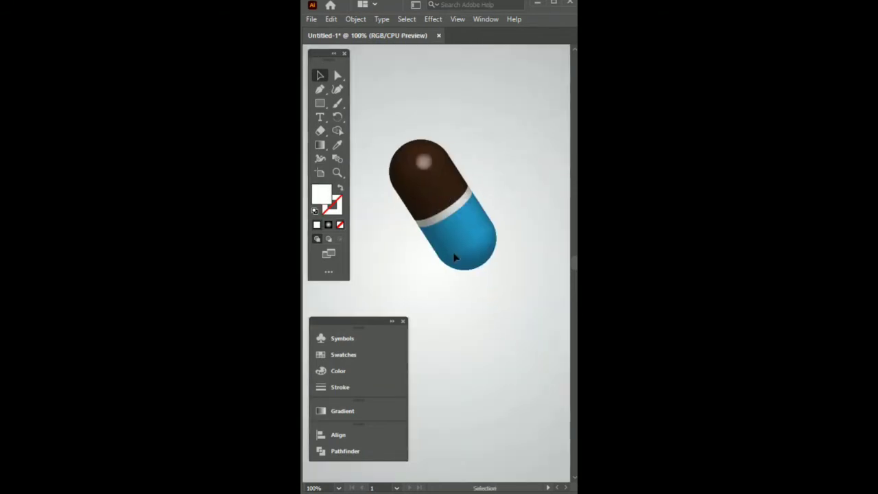
# - Add the text "Ai", enlarge and tilt it to match the capsule, and place it on the brown half
pyautogui.click(320, 116)
pyautogui.click(405, 116)
pyautogui.write('A')
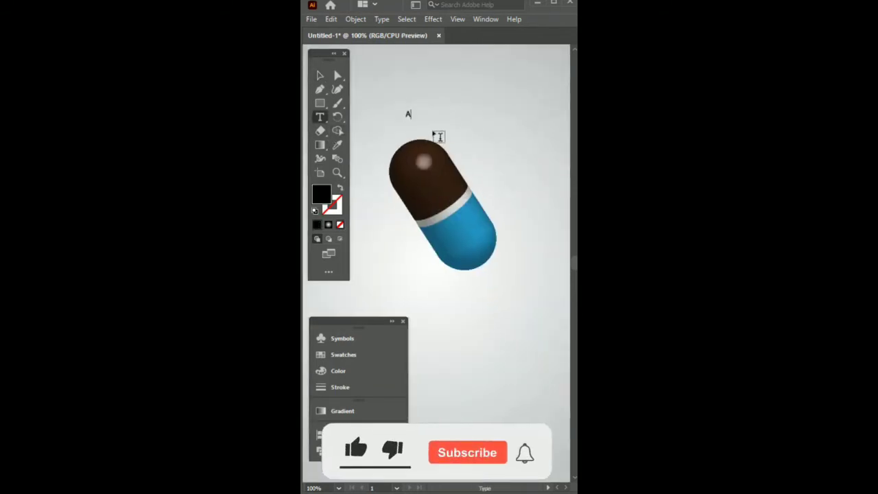
pyautogui.write('i')
pyautogui.press('Escape')
pyautogui.moveTo(414, 119)
pyautogui.mouseDown()
pyautogui.moveTo(422, 127)
pyautogui.moveTo(426, 105)
pyautogui.moveTo(426, 117)
pyautogui.mouseUp()
pyautogui.moveTo(407, 113); pyautogui.dragTo(430, 191)
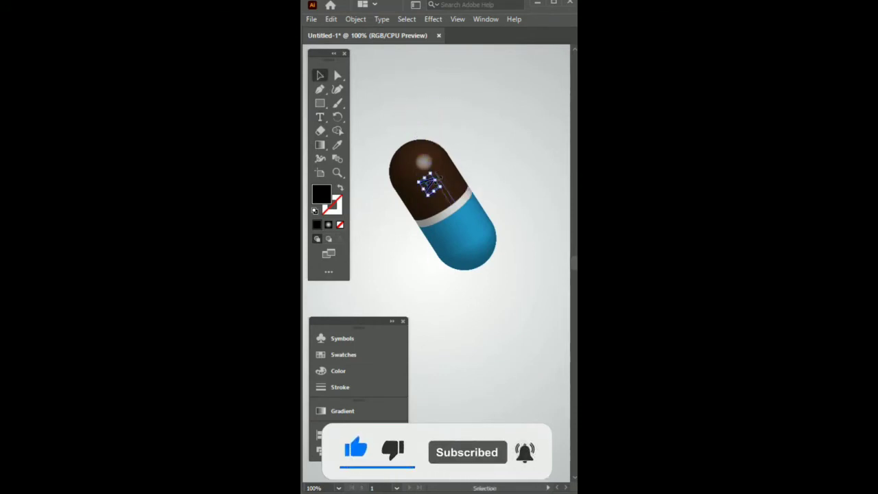
# - Fill the "Ai" lettering on the capsule with white (FFFFFF) and deselect it
pyautogui.click(352, 374)
pyautogui.click(430, 410)
pyautogui.click(501, 296)
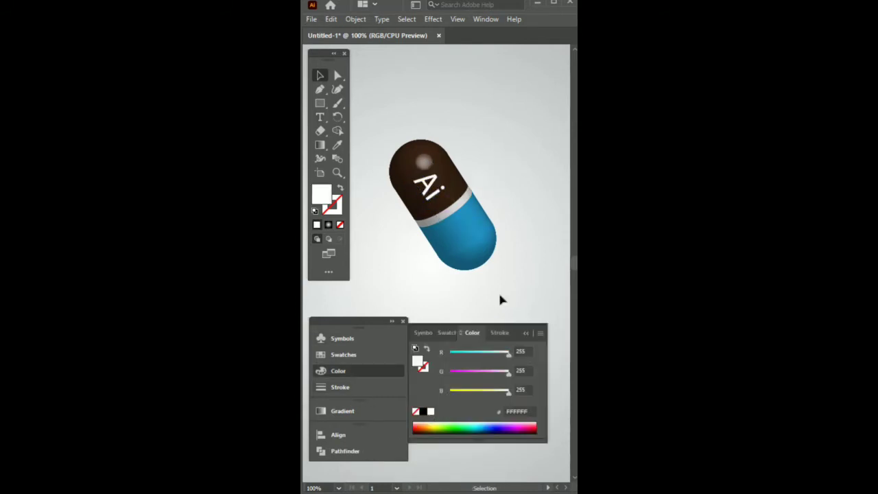
pyautogui.click(492, 357)
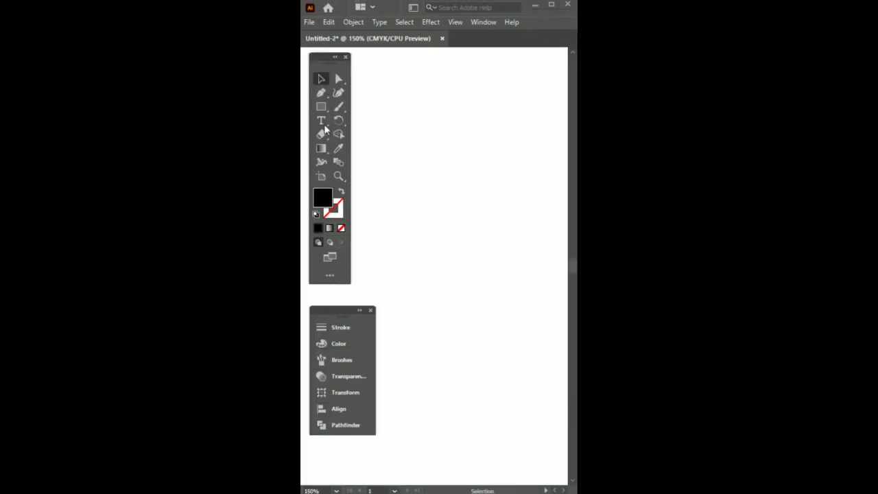
# - Add the text "92" in the blank document and position it near the middle of the canvas
pyautogui.click(421, 204)
pyautogui.write('9')
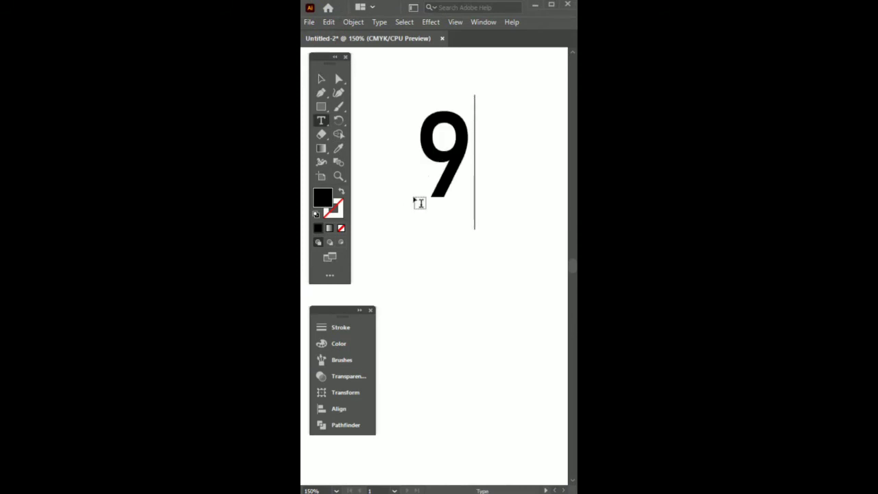
pyautogui.write('2')
pyautogui.press('Escape')
pyautogui.moveTo(474, 166); pyautogui.dragTo(445, 223)
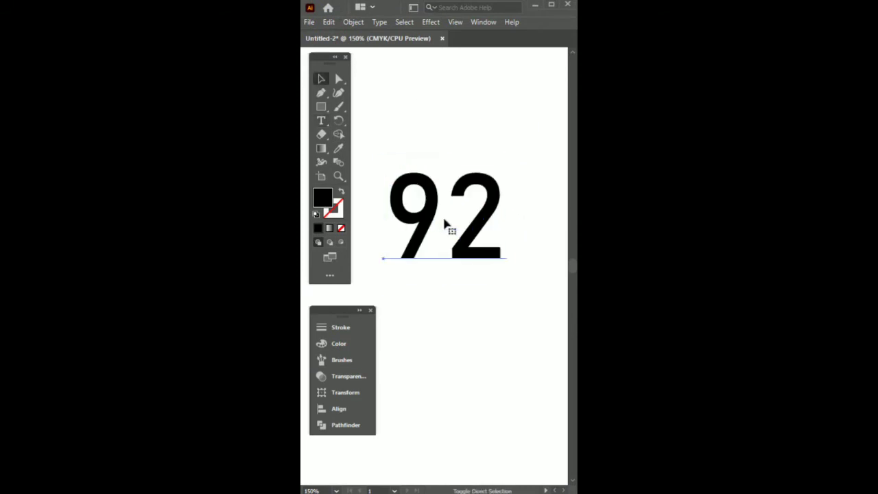
# - Convert the "92" text to outlines and unite the ungrouped digits with Pathfinder
pyautogui.hotkey('ctrl', 'shift', 'o')
pyautogui.rightClick(457, 161)
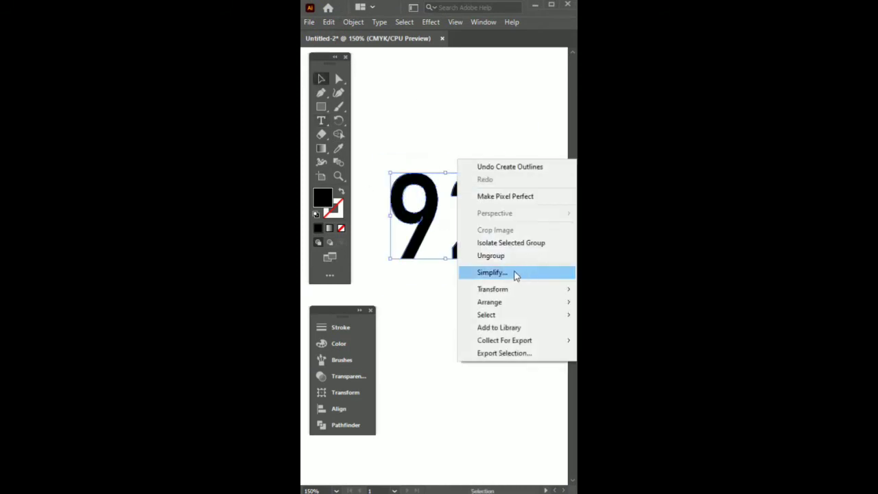
pyautogui.click(511, 253)
pyautogui.click(339, 425)
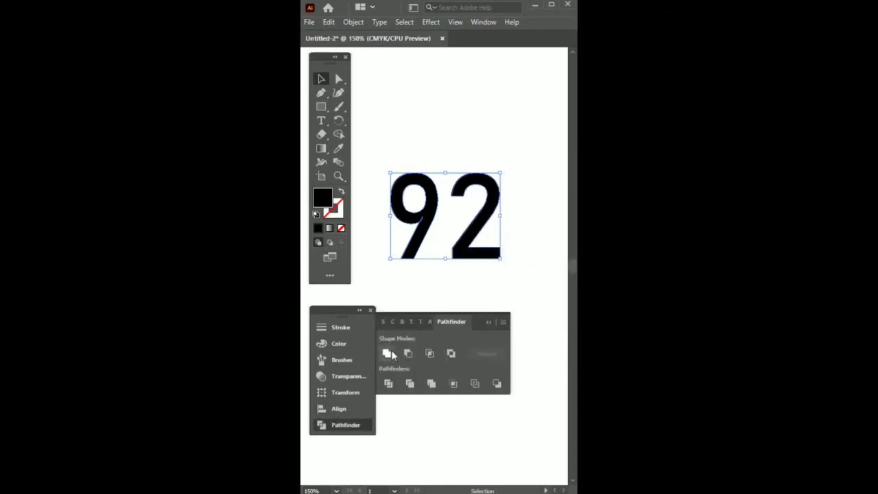
pyautogui.click(351, 423)
# - Draw a three-sided polygon below the digits and reshape it into a tall, narrow spike
pyautogui.moveTo(321, 107); pyautogui.dragTo(354, 131)
pyautogui.click(466, 320)
pyautogui.write('3')
pyautogui.press('Return')
pyautogui.press('v')
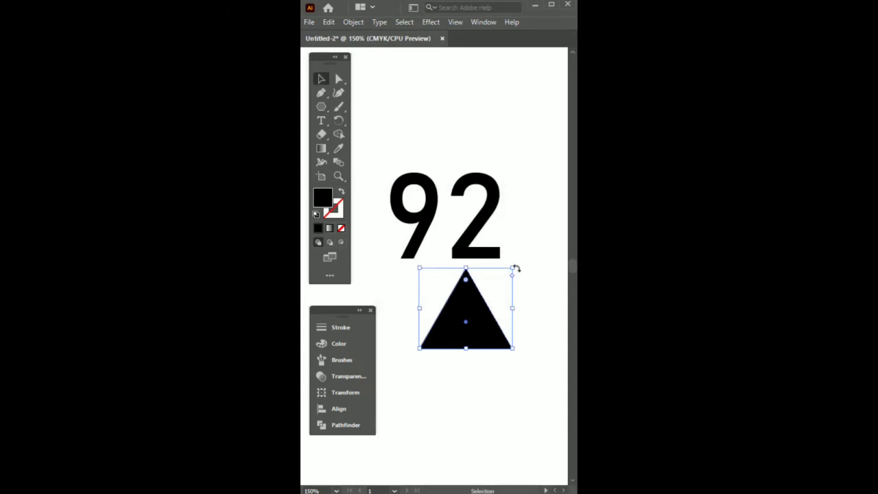
pyautogui.moveTo(514, 269); pyautogui.dragTo(433, 233)
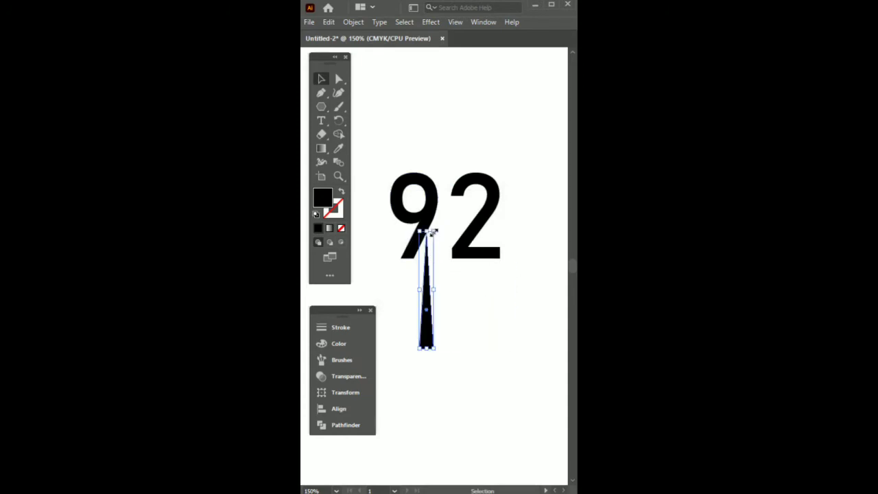
# - Rotate the narrow triangle 90° and position it horizontally just beneath the digits
pyautogui.press('r')
pyautogui.press('Return')
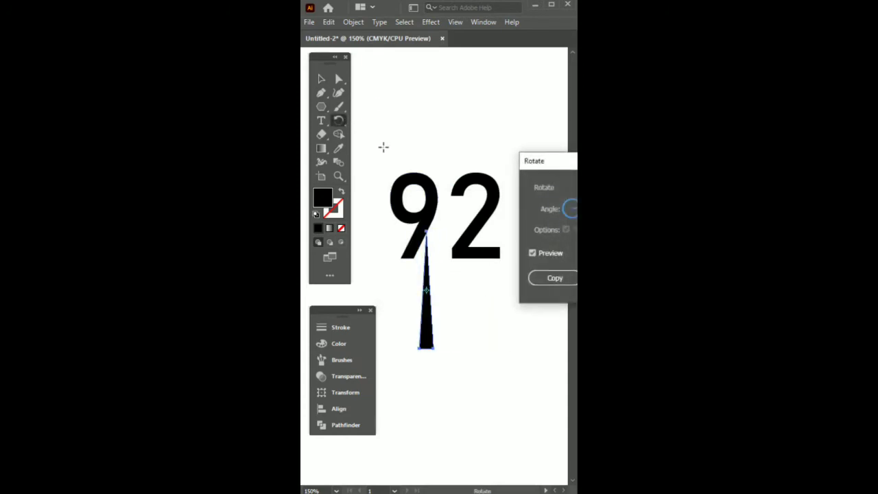
pyautogui.write('90')
pyautogui.press('Return')
pyautogui.press('v')
pyautogui.moveTo(485, 289); pyautogui.dragTo(501, 290)
# - Apply a Warp effect that bends the horizontal triangle into an S-shaped swoosh, and expand its appearance
pyautogui.click(431, 22)
pyautogui.click(566, 172)
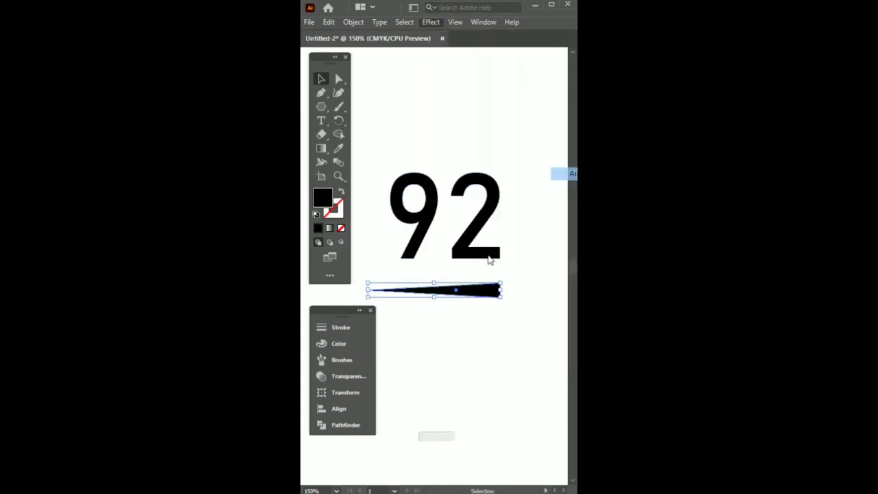
pyautogui.click(571, 306)
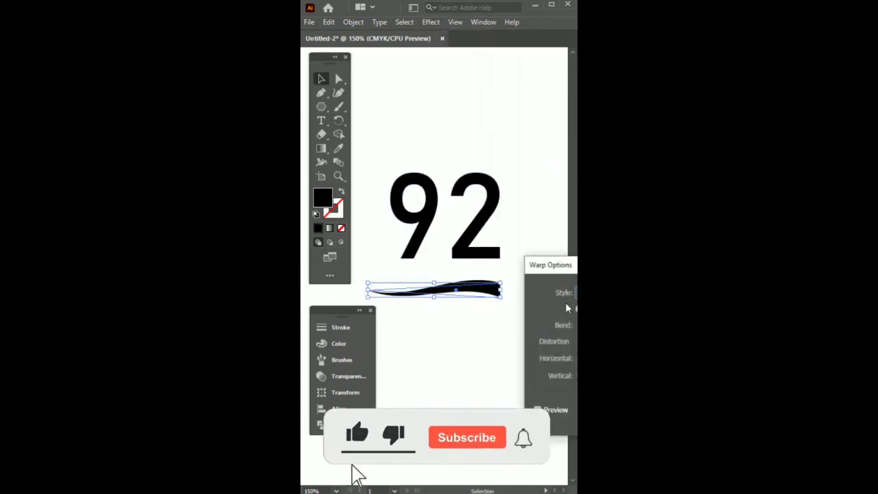
pyautogui.moveTo(635, 325); pyautogui.dragTo(651, 325)
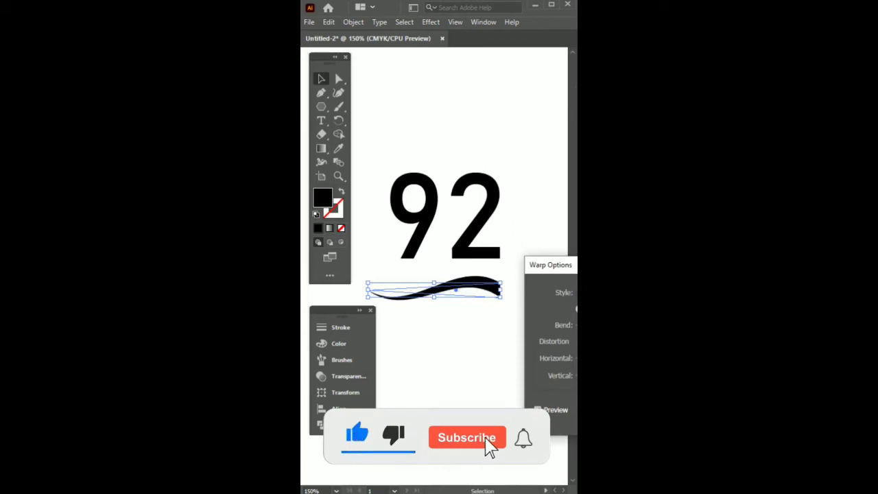
pyautogui.press('Return')
pyautogui.click(353, 22)
pyautogui.click(390, 172)
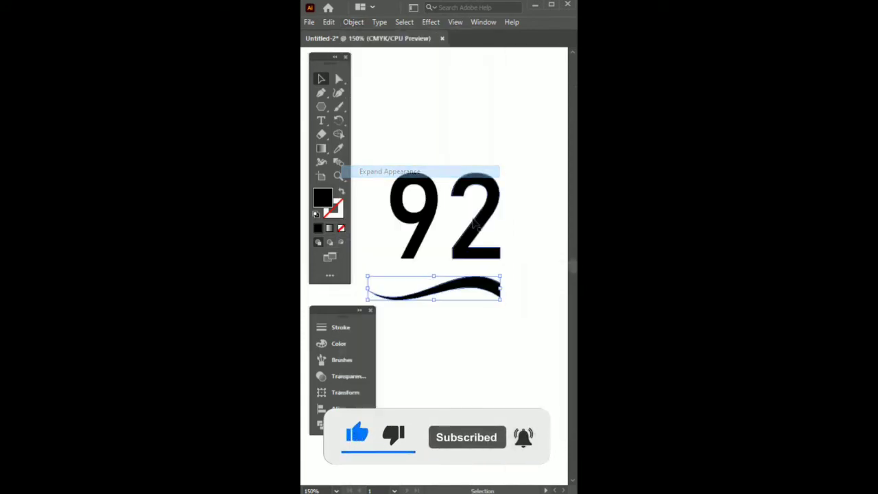
# - Place the swoosh across the middle of the digits, thicken it slightly and rotate it a few degrees clockwise
pyautogui.moveTo(486, 295); pyautogui.dragTo(500, 210)
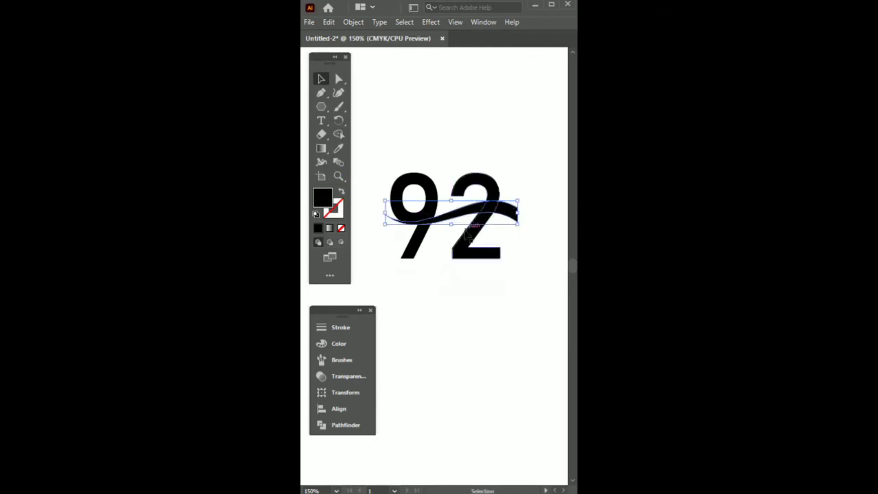
pyautogui.moveTo(452, 224); pyautogui.dragTo(451, 229)
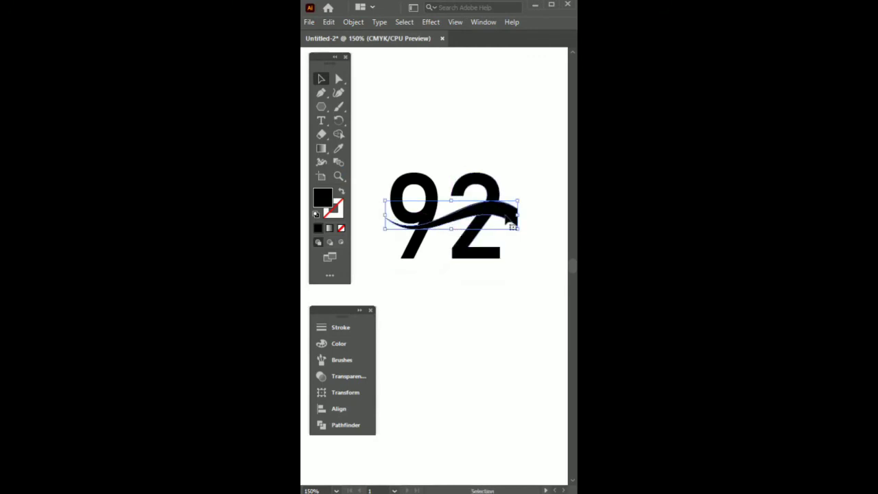
pyautogui.moveTo(521, 210); pyautogui.dragTo(526, 218)
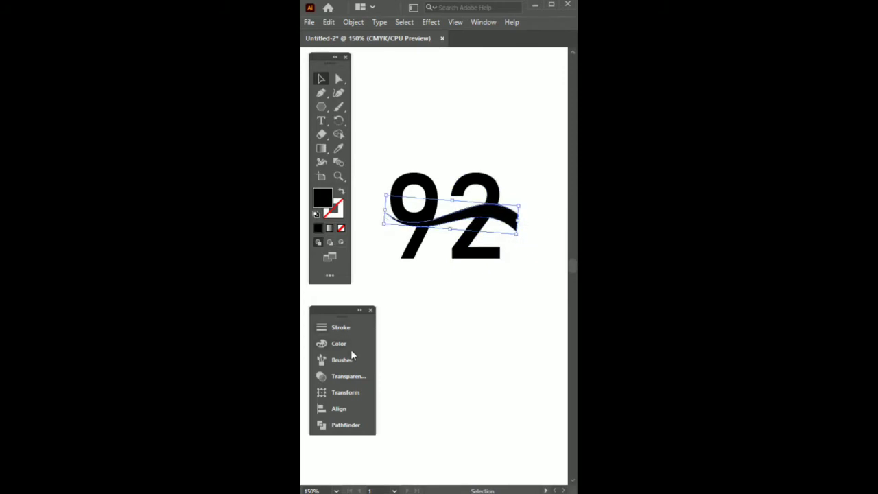
# - Give the swoosh a 4 pt stroke
pyautogui.click(339, 327)
pyautogui.write('4')
pyautogui.press('Return')
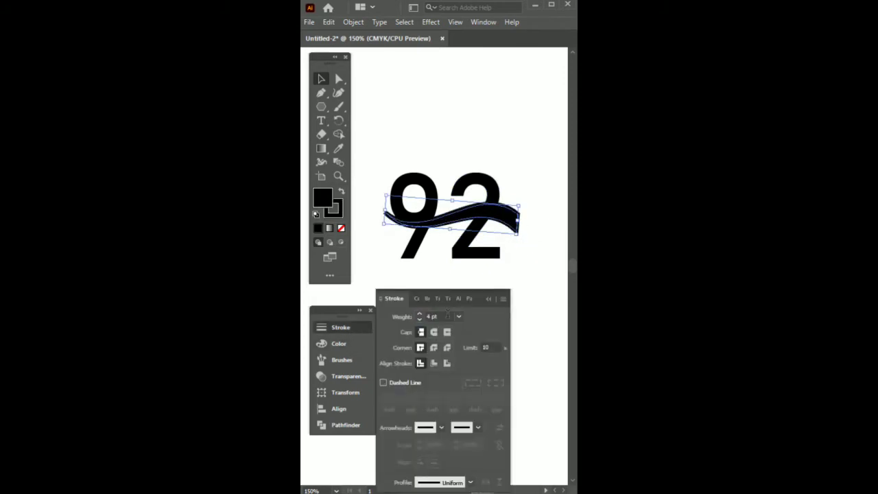
pyautogui.click(340, 327)
# - Expand the swoosh's fill and stroke into separate shapes and ungroup them
pyautogui.click(354, 22)
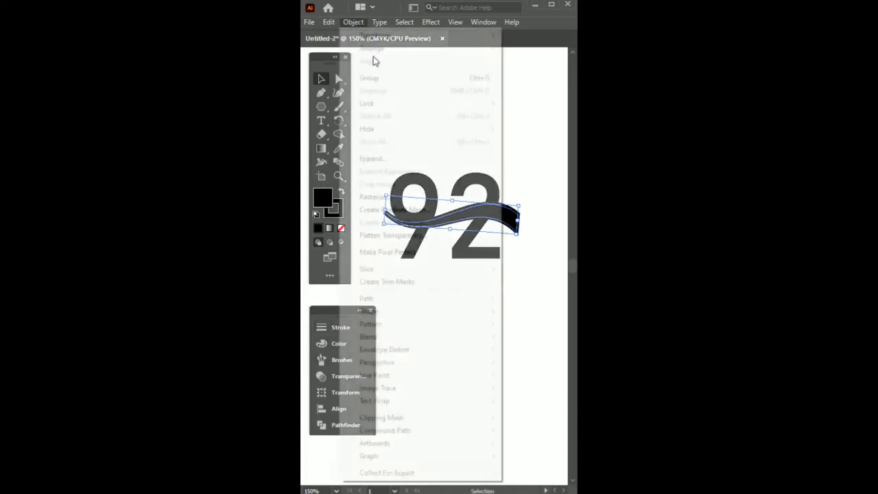
pyautogui.click(383, 160)
pyautogui.click(412, 317)
pyautogui.rightClick(457, 185)
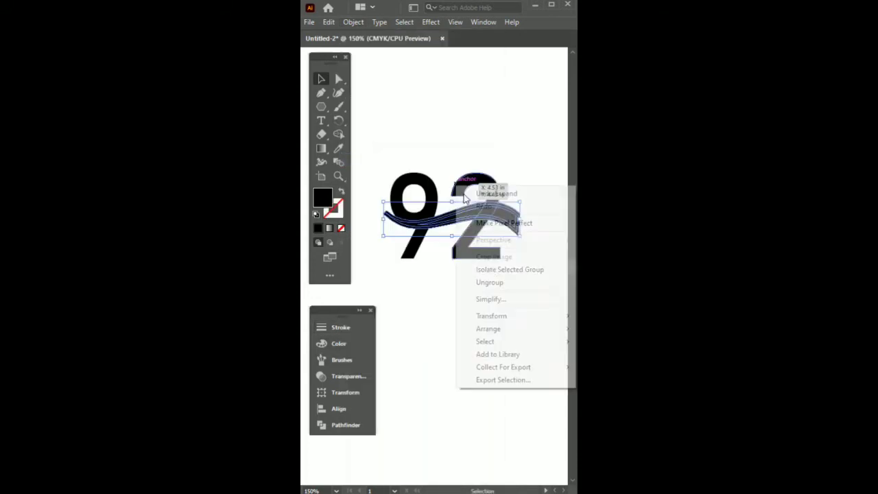
pyautogui.click(482, 282)
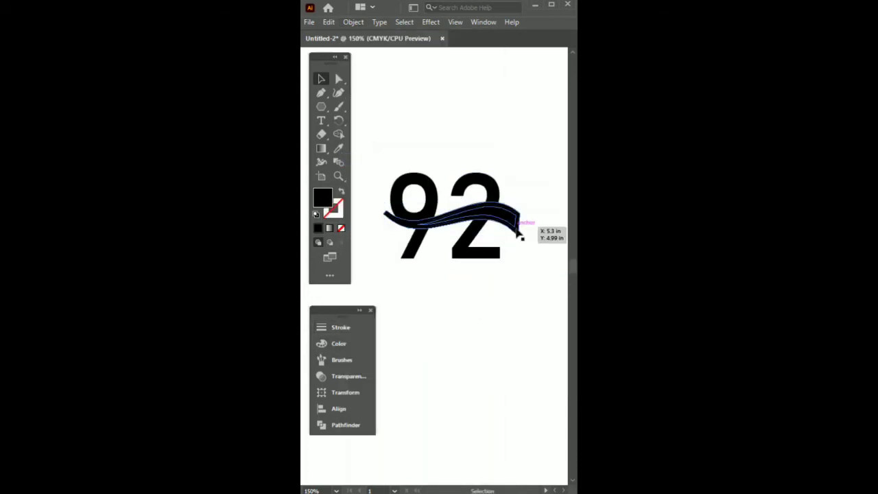
# - Split the digits and swoosh with Pathfinder, ungroup the result and delete the stroke pieces to leave gaps around the swoosh
pyautogui.keyDown('shift'); pyautogui.click(400, 193); pyautogui.keyUp('shift')
pyautogui.click(363, 424)
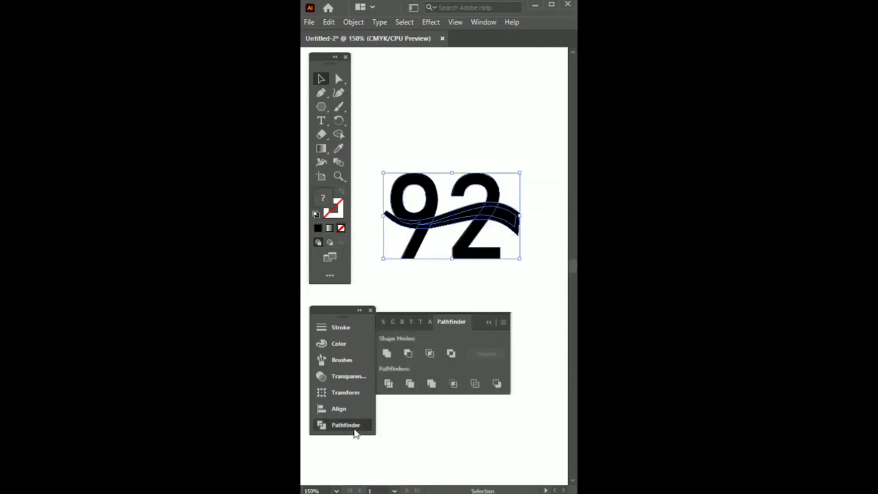
pyautogui.click(354, 430)
pyautogui.rightClick(450, 154)
pyautogui.click(499, 254)
pyautogui.moveTo(520, 164); pyautogui.dragTo(414, 192)
pyautogui.moveTo(490, 311); pyautogui.dragTo(406, 252)
pyautogui.press('Delete')
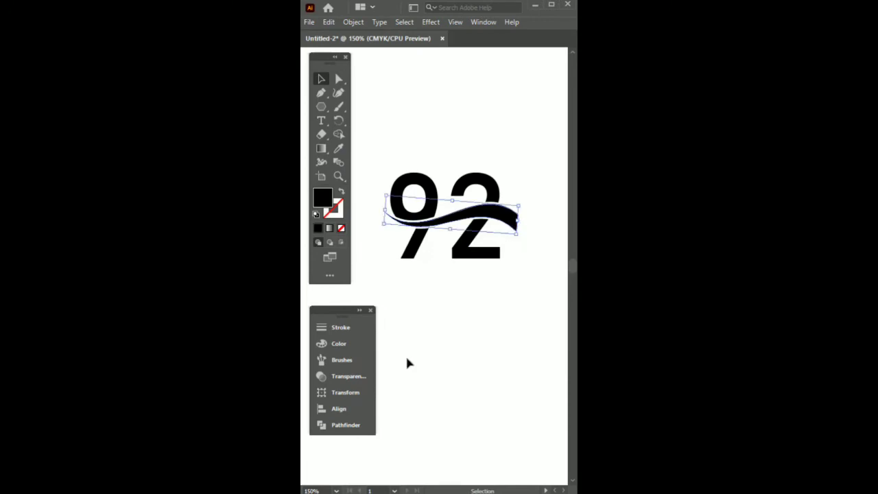
# - Fill the swoosh with red by lowering its black (K) value to 0%
pyautogui.click(350, 344)
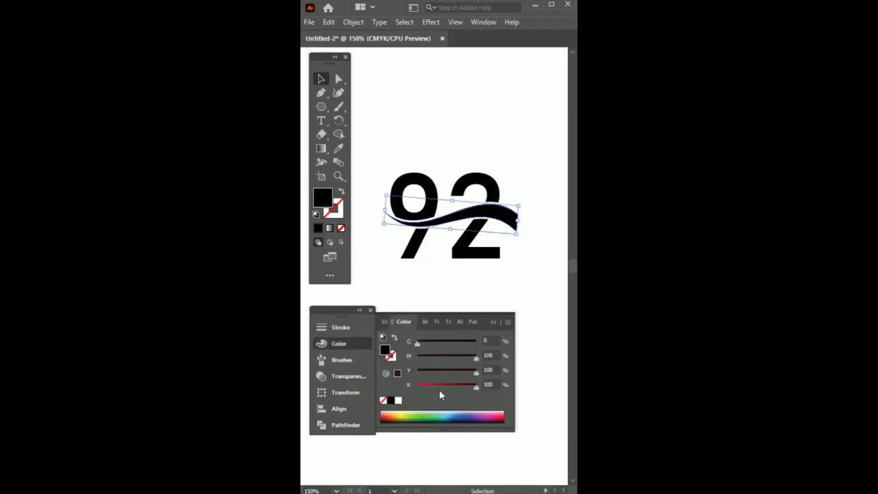
pyautogui.click(417, 388)
pyautogui.click(345, 343)
pyautogui.click(505, 310)
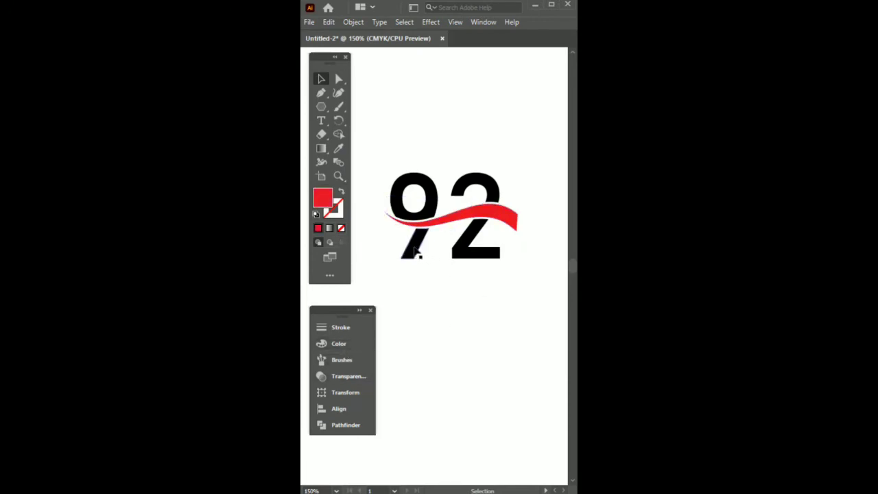
pyautogui.click(482, 218)
pyautogui.click(464, 124)
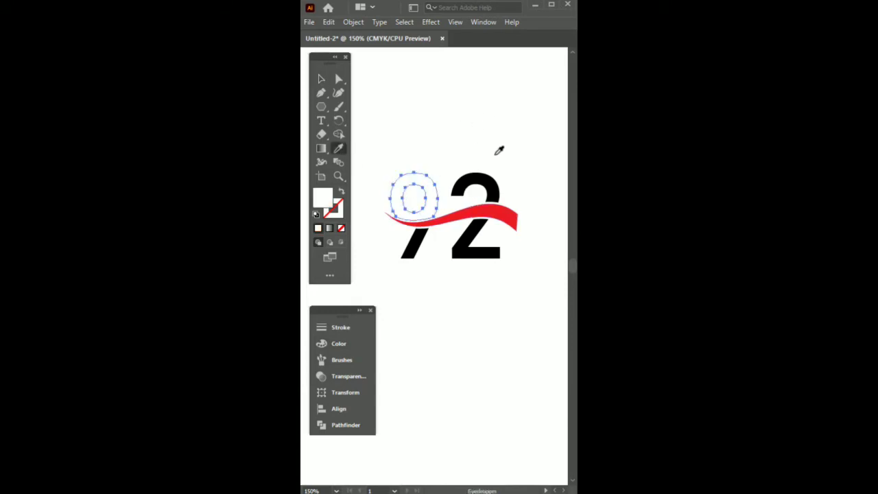
pyautogui.hotkey('ctrl', 'z')
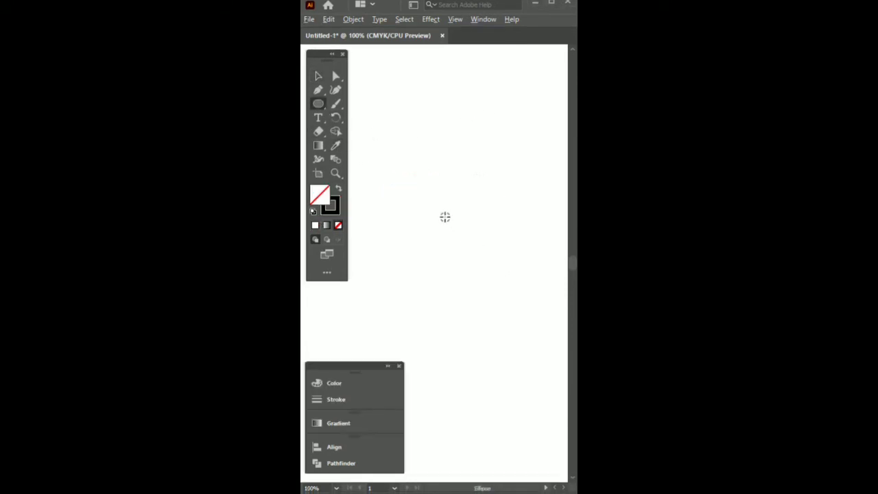
# - Draw a large unfilled circle, paste a copy of it in place and scale the copy to half size about its centre
pyautogui.moveTo(445, 216); pyautogui.dragTo(526, 296)
pyautogui.press('v')
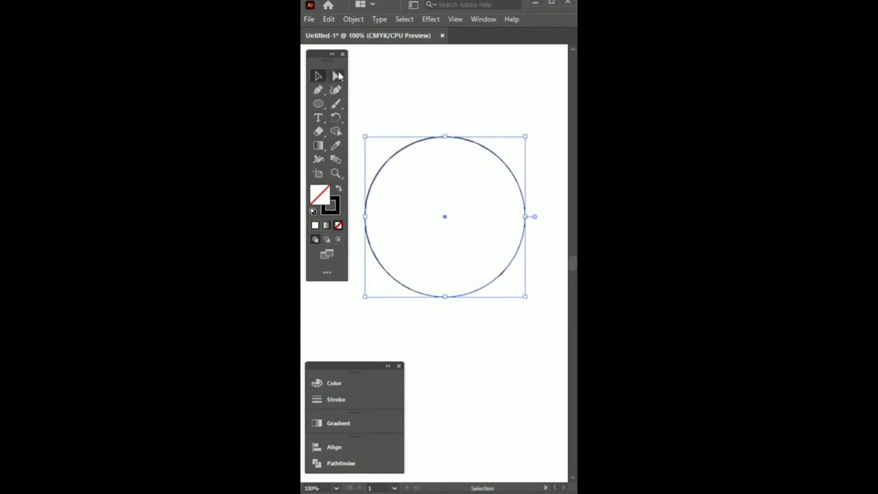
pyautogui.click(328, 19)
pyautogui.click(347, 75)
pyautogui.click(329, 20)
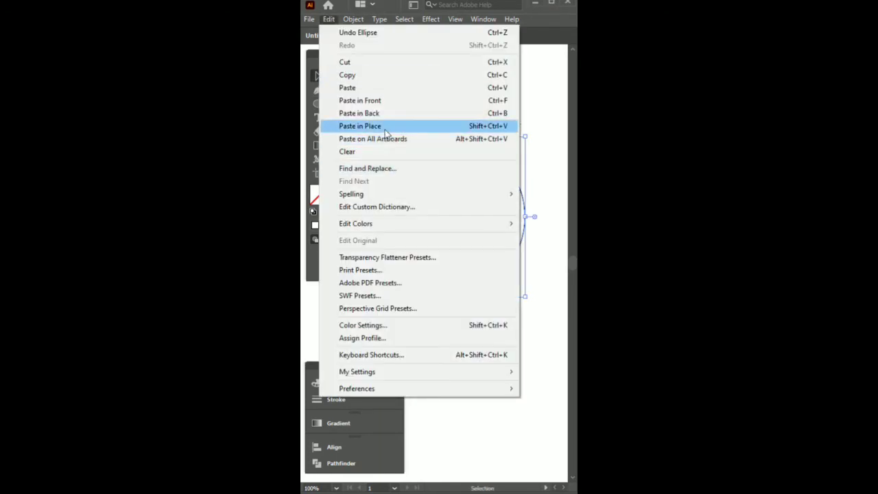
pyautogui.click(381, 124)
pyautogui.moveTo(525, 217); pyautogui.dragTo(487, 212)
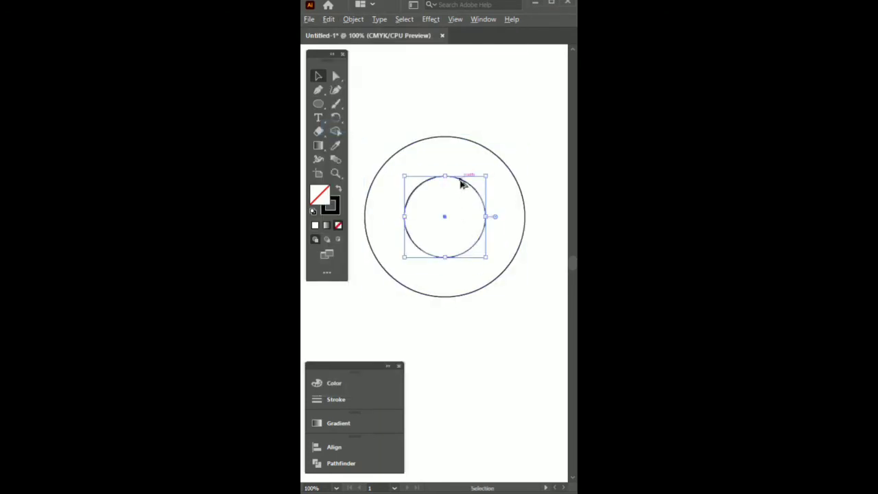
# - Duplicate the small circle so one copy touches the large circle's upper edge and another its lower edge, selecting both
pyautogui.moveTo(461, 183); pyautogui.dragTo(463, 143)
pyautogui.hotkey('ctrl', 'z')
pyautogui.moveTo(469, 183); pyautogui.dragTo(470, 226)
pyautogui.keyDown('shift'); pyautogui.click(485, 187); pyautogui.keyUp('shift')
# - Copy the upper and lower small circles, paste them in place and rotate the copies 90° to the large circle's sides
pyautogui.click(329, 19)
pyautogui.click(348, 75)
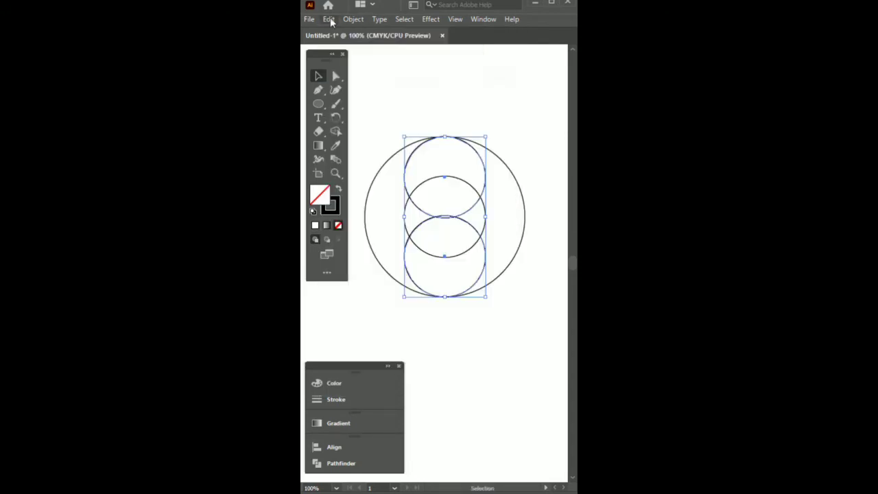
pyautogui.click(330, 21)
pyautogui.click(373, 126)
pyautogui.moveTo(447, 134); pyautogui.dragTo(551, 205)
# - Select all the circles and merge their regions with the Shape Builder into four swirling blades inside the large circle
pyautogui.moveTo(512, 120); pyautogui.dragTo(408, 301)
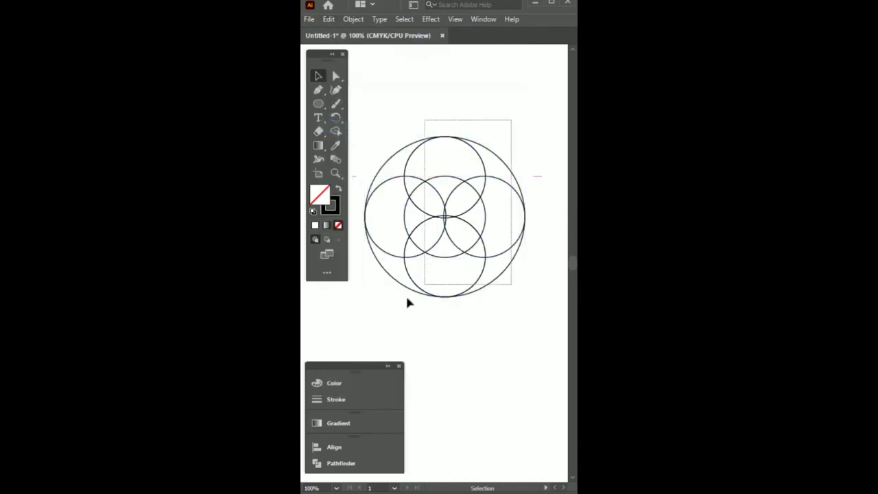
pyautogui.hotkey('ctrl', 'a')
pyautogui.click(336, 131)
pyautogui.moveTo(405, 157)
pyautogui.mouseDown()
pyautogui.moveTo(466, 174)
pyautogui.moveTo(469, 195)
pyautogui.moveTo(452, 187)
pyautogui.moveTo(483, 181)
pyautogui.mouseUp()
pyautogui.moveTo(492, 169)
pyautogui.mouseDown()
pyautogui.moveTo(501, 224)
pyautogui.moveTo(470, 243)
pyautogui.mouseUp()
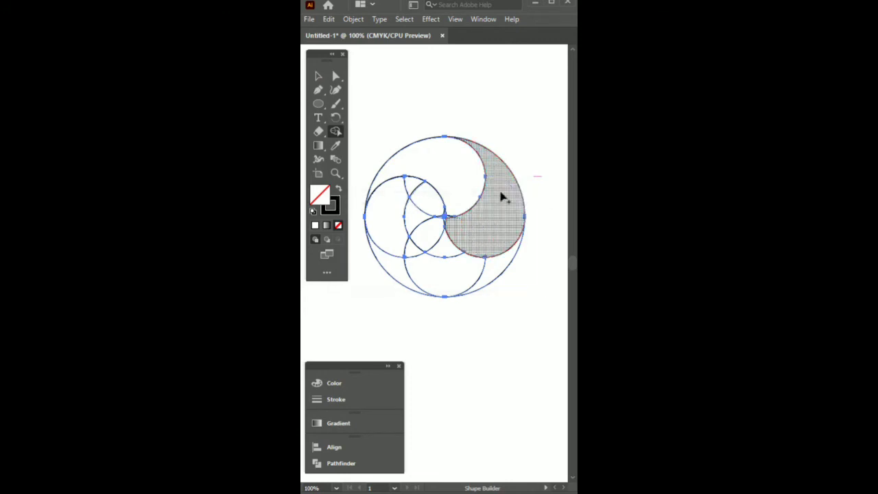
pyautogui.moveTo(501, 198); pyautogui.dragTo(503, 202)
pyautogui.moveTo(495, 267)
pyautogui.mouseDown()
pyautogui.moveTo(455, 279)
pyautogui.moveTo(434, 247)
pyautogui.moveTo(412, 267)
pyautogui.mouseUp()
pyautogui.moveTo(399, 278)
pyautogui.mouseDown()
pyautogui.moveTo(391, 225)
pyautogui.moveTo(408, 217)
pyautogui.moveTo(410, 203)
pyautogui.moveTo(448, 218)
pyautogui.mouseUp()
pyautogui.moveTo(458, 228); pyautogui.dragTo(449, 220)
pyautogui.moveTo(441, 232)
pyautogui.mouseDown()
pyautogui.moveTo(442, 220)
pyautogui.moveTo(437, 233)
pyautogui.mouseUp()
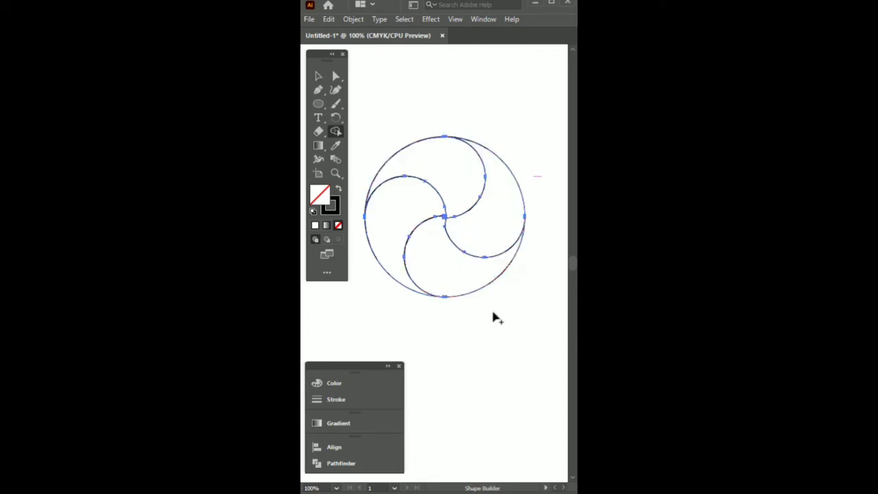
# - Remove the upper-right blade from the swirl, leaving three curved blades
pyautogui.press('v')
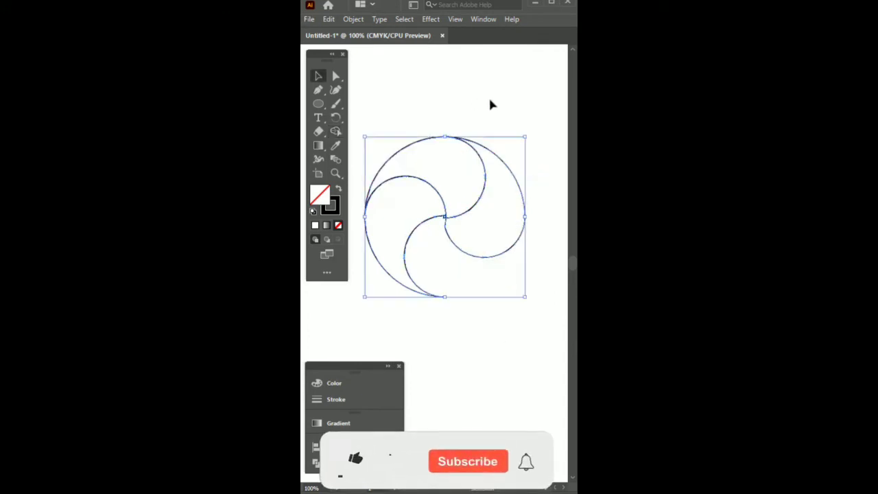
pyautogui.moveTo(530, 220); pyautogui.dragTo(455, 178)
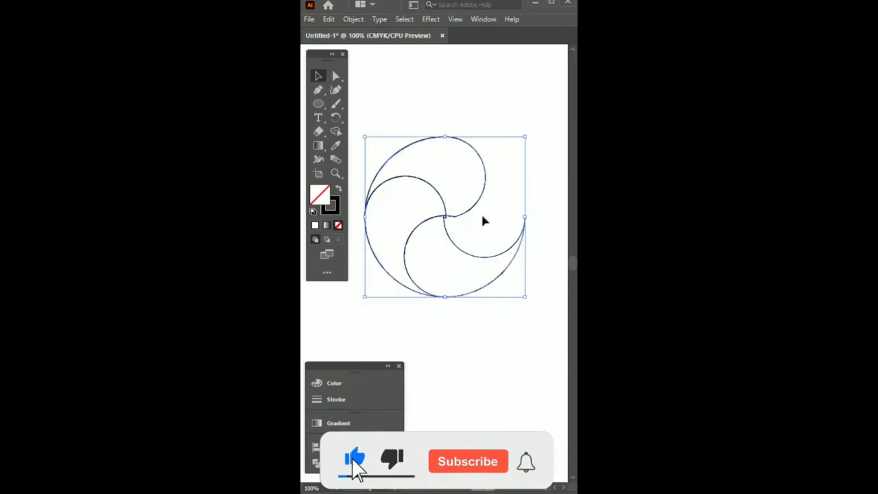
pyautogui.click(354, 215)
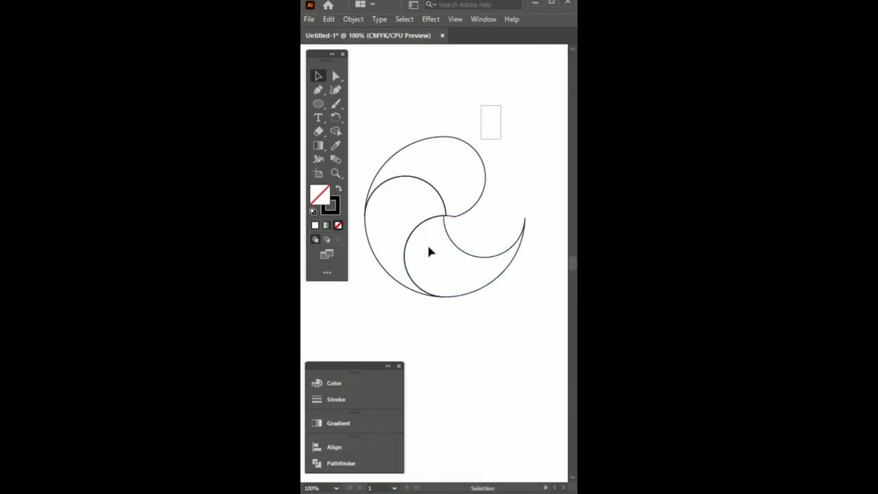
# - Fill all three swirl blades with a linear white-to-black gradient and remove their stroke
pyautogui.moveTo(428, 246); pyautogui.dragTo(417, 286)
pyautogui.click(351, 424)
pyautogui.press('.')
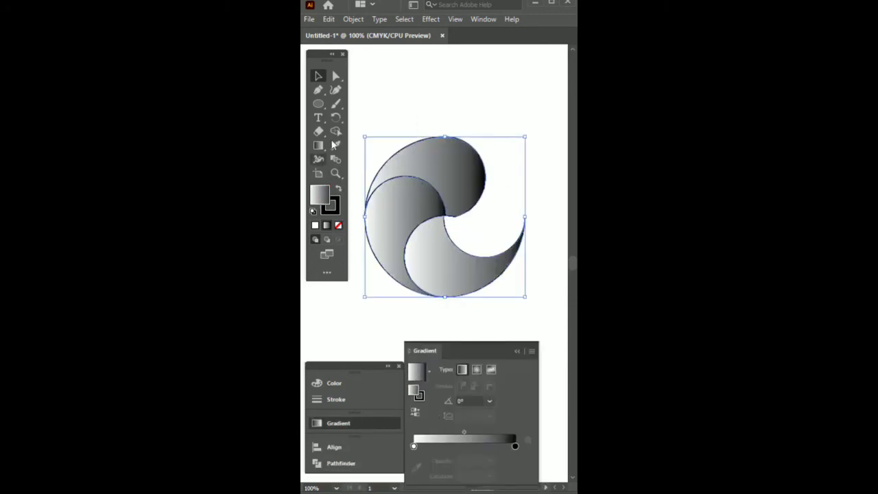
pyautogui.click(338, 224)
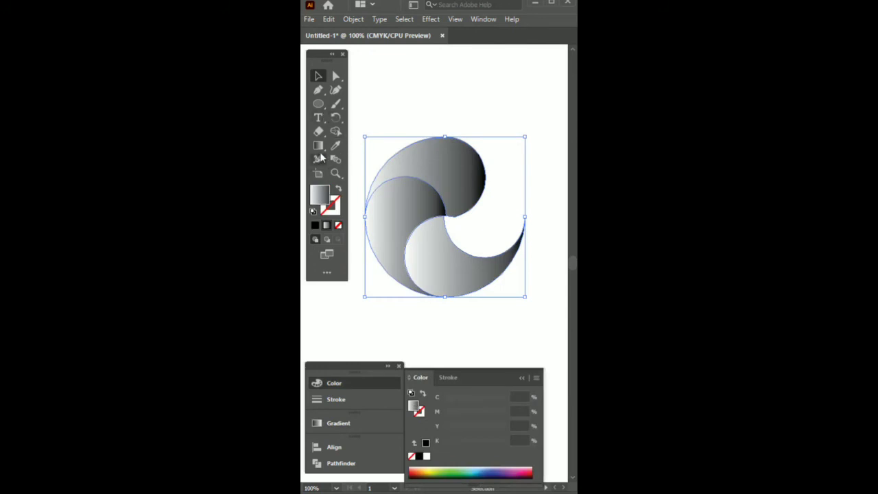
pyautogui.click(317, 145)
pyautogui.moveTo(454, 168); pyautogui.dragTo(423, 297)
pyautogui.hotkey('ctrl', 'z')
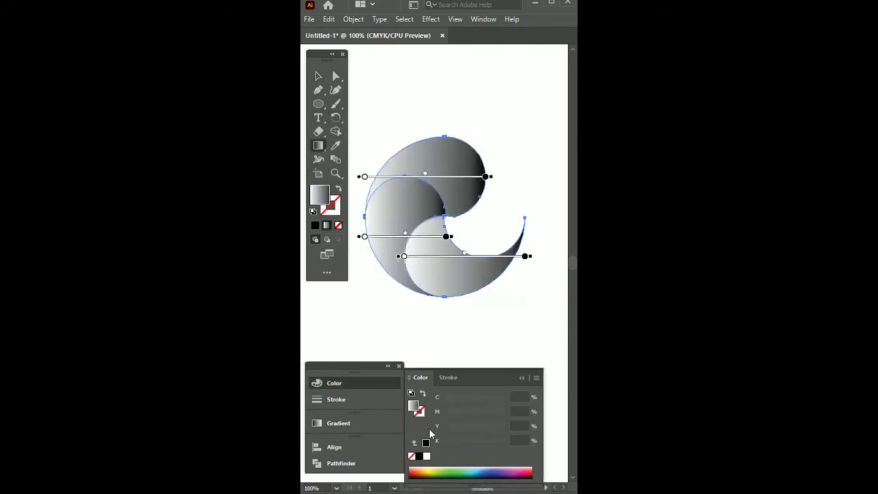
pyautogui.click(319, 77)
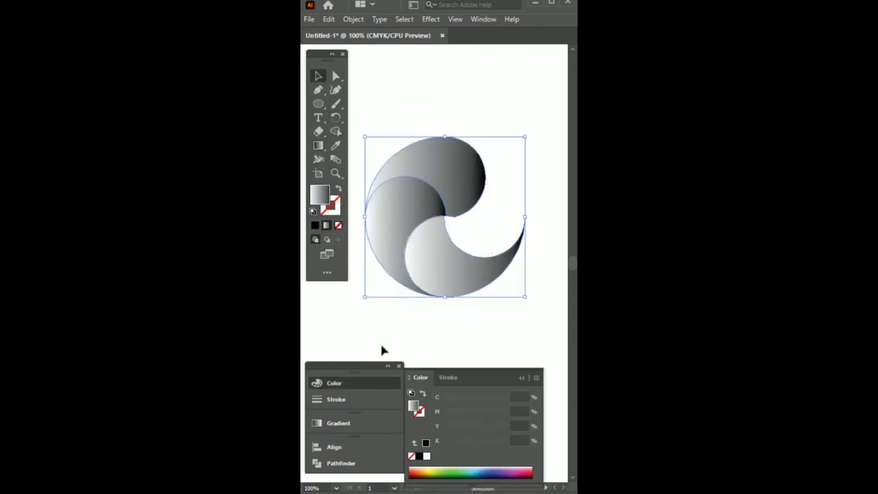
# - Switch the gradient's black end stop to CMYK and recolour it bright red with no black
pyautogui.click(384, 423)
pyautogui.doubleClick(515, 446)
pyautogui.click(515, 294)
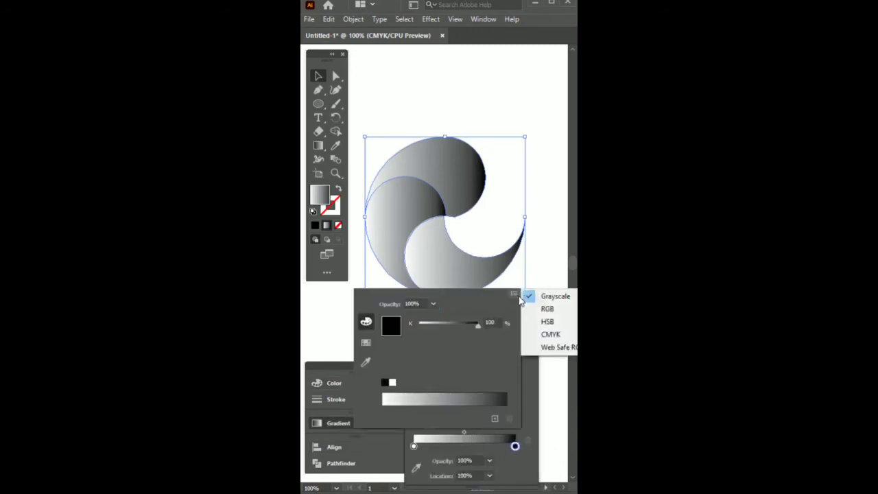
pyautogui.click(552, 334)
pyautogui.click(478, 338)
pyautogui.click(478, 352)
pyautogui.moveTo(475, 368); pyautogui.dragTo(419, 367)
# - Switch the gradient's white start stop to CMYK and recolour it dark red with magenta 100% and black 70%
pyautogui.doubleClick(413, 447)
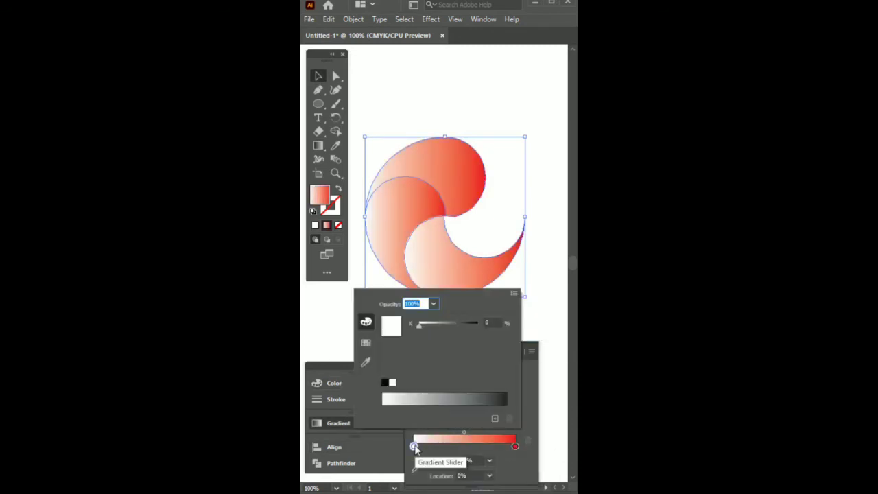
pyautogui.click(514, 293)
pyautogui.click(542, 334)
pyautogui.moveTo(450, 342); pyautogui.dragTo(479, 338)
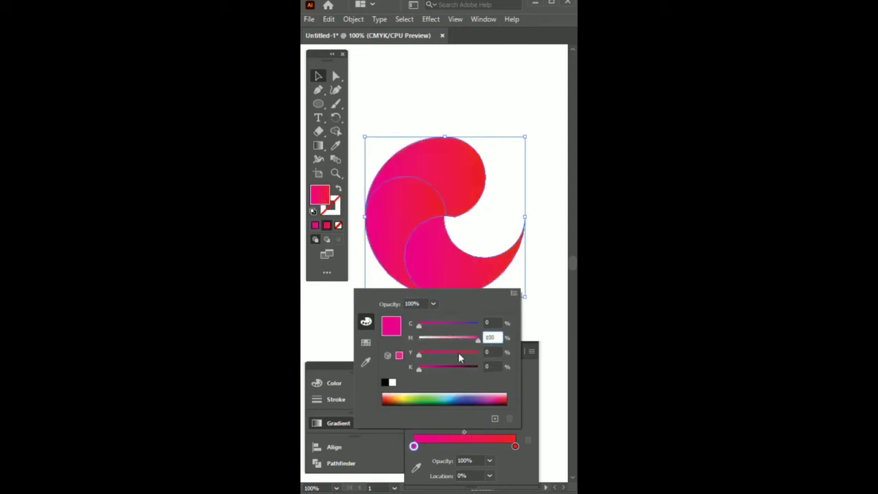
pyautogui.press('Return')
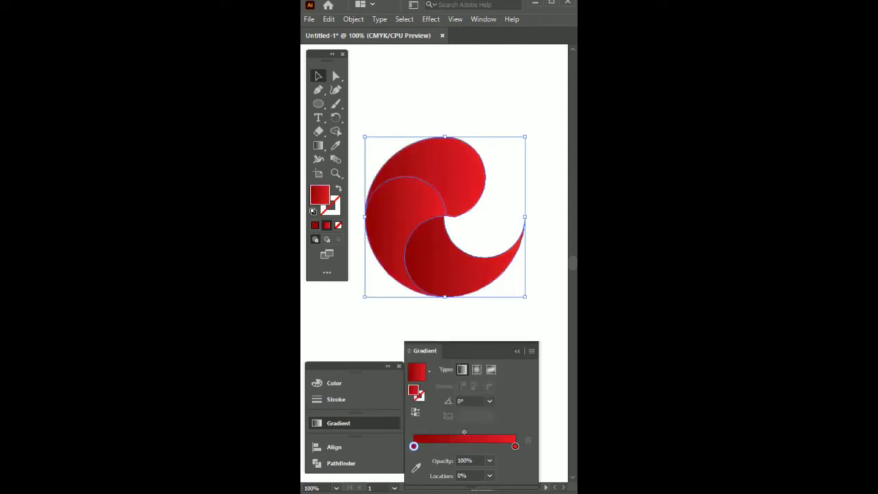
pyautogui.doubleClick(413, 447)
pyautogui.moveTo(488, 367); pyautogui.dragTo(437, 368)
pyautogui.write('70')
pyautogui.press('Return')
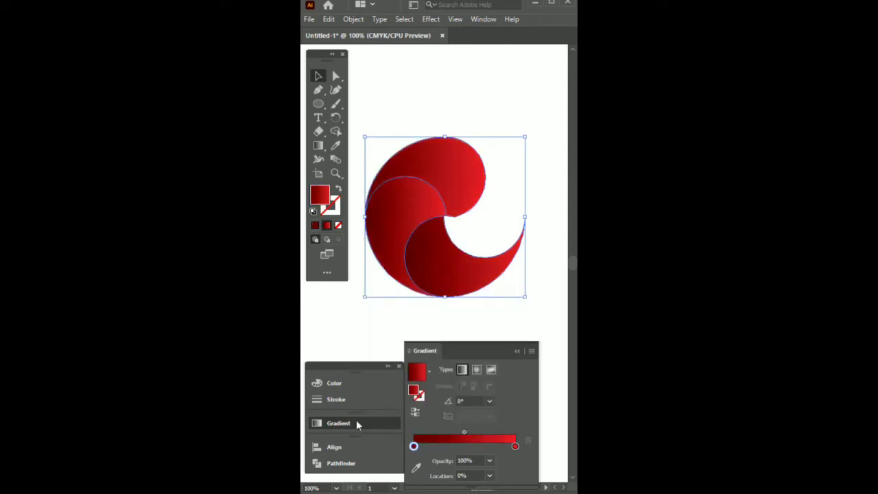
# - Redirect the upper blade's gradient so it runs from dark red at its middle to bright red at its outer right edge
pyautogui.click(356, 424)
pyautogui.click(496, 341)
pyautogui.click(461, 168)
pyautogui.click(319, 145)
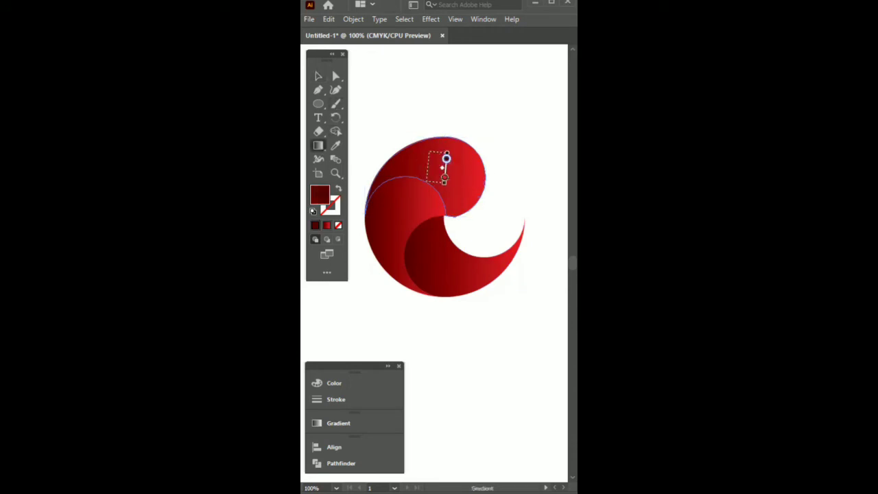
pyautogui.moveTo(450, 176); pyautogui.dragTo(493, 166)
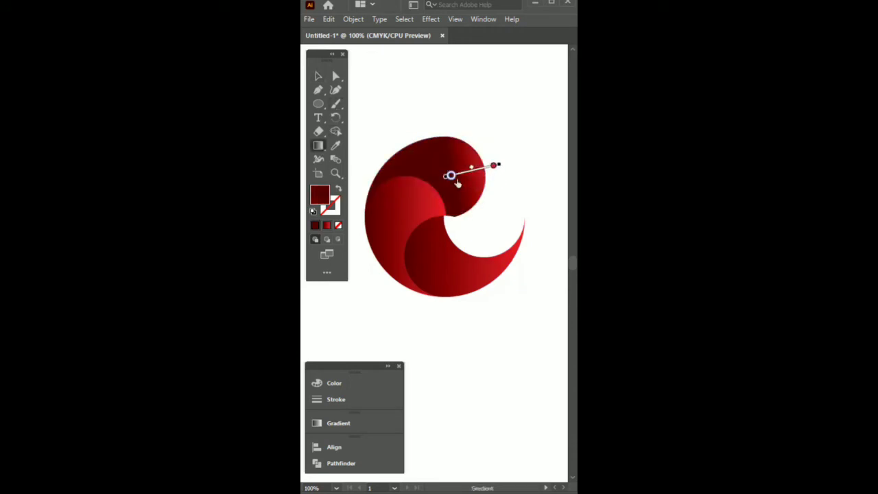
pyautogui.click(317, 78)
pyautogui.click(464, 339)
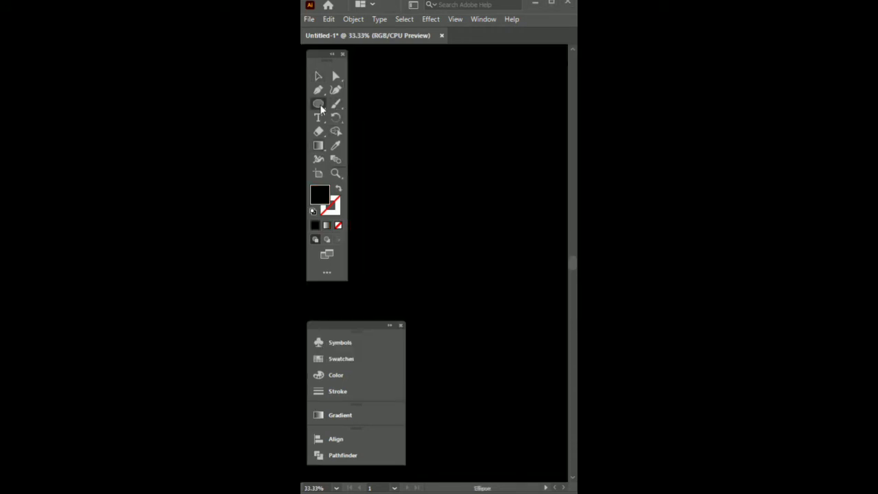
# - Draw a tall, narrow rectangle about 0.53 in wide and 10.31 in high on the black artboard and fill it white
pyautogui.moveTo(321, 107); pyautogui.dragTo(370, 289)
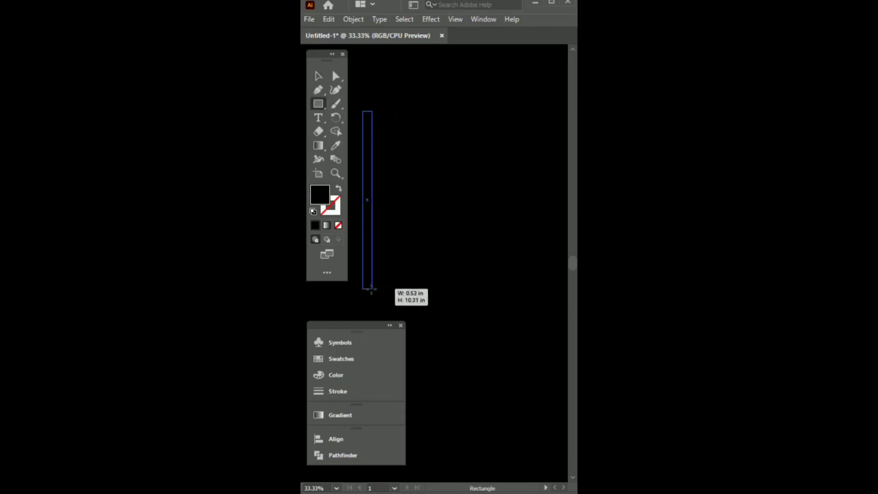
pyautogui.click(380, 376)
pyautogui.click(428, 415)
pyautogui.click(353, 379)
# - Duplicate the white bar sideways with a narrow gap and repeat the copy to make eleven evenly spaced vertical stripes
pyautogui.moveTo(369, 191); pyautogui.dragTo(383, 194)
pyautogui.hotkey('ctrl', 'd')
pyautogui.hotkey('ctrl', 'd')
pyautogui.hotkey('ctrl', 'd')
pyautogui.hotkey('ctrl', 'd')
pyautogui.hotkey('ctrl', 'd')
pyautogui.hotkey('ctrl', 'd')
pyautogui.hotkey('ctrl', 'd')
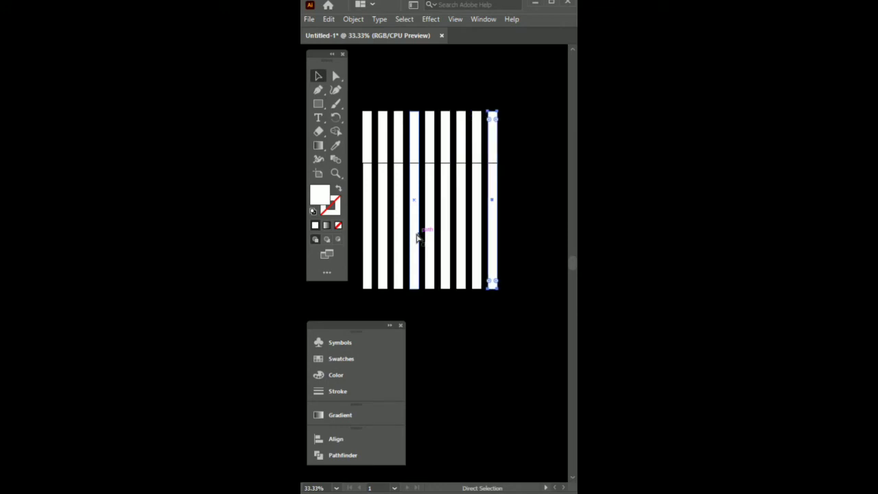
pyautogui.hotkey('ctrl', 'd')
pyautogui.hotkey('ctrl', 'd')
# - Group all the stripes, scale the group down and reposition it on the artboard
pyautogui.hotkey('ctrl', 'a')
pyautogui.hotkey('ctrl', 'g')
pyautogui.moveTo(528, 111); pyautogui.dragTo(491, 152)
pyautogui.moveTo(438, 221); pyautogui.dragTo(454, 206)
# - Save the striped group twice as a dynamic Movie Clip symbol and delete the artwork from the artboard
pyautogui.click(340, 342)
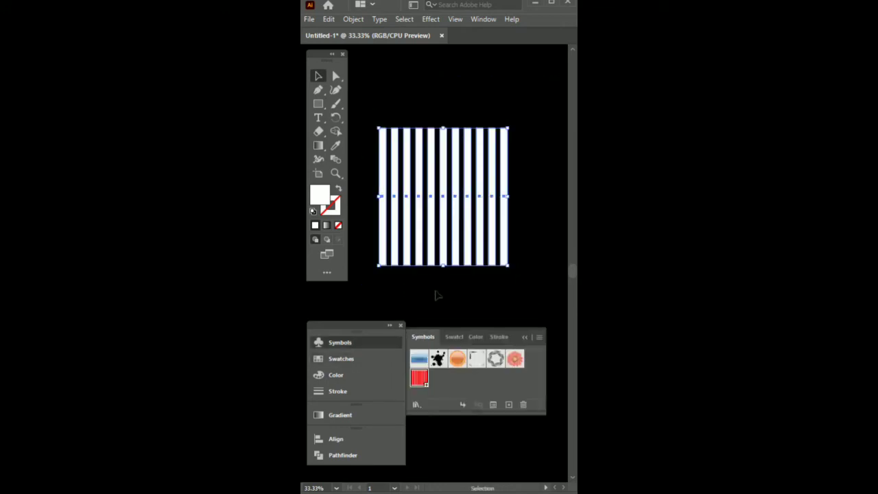
pyautogui.moveTo(429, 256); pyautogui.dragTo(420, 379)
pyautogui.click(441, 348)
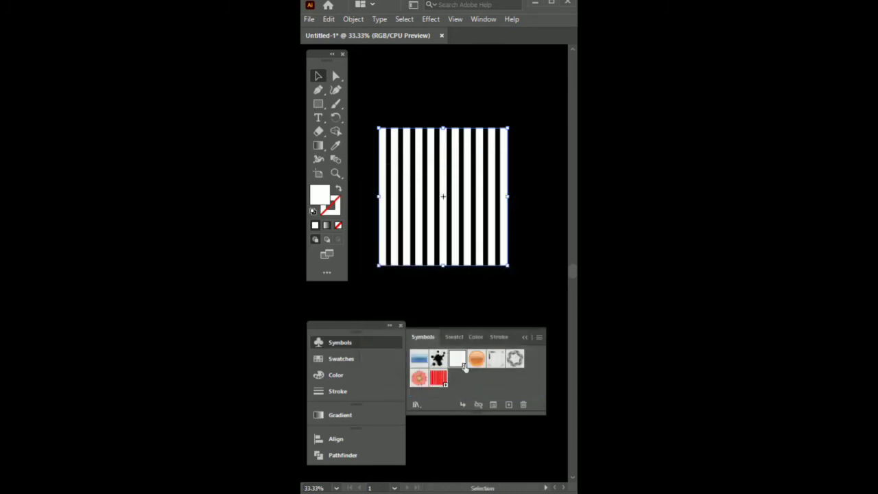
pyautogui.moveTo(467, 254); pyautogui.dragTo(473, 376)
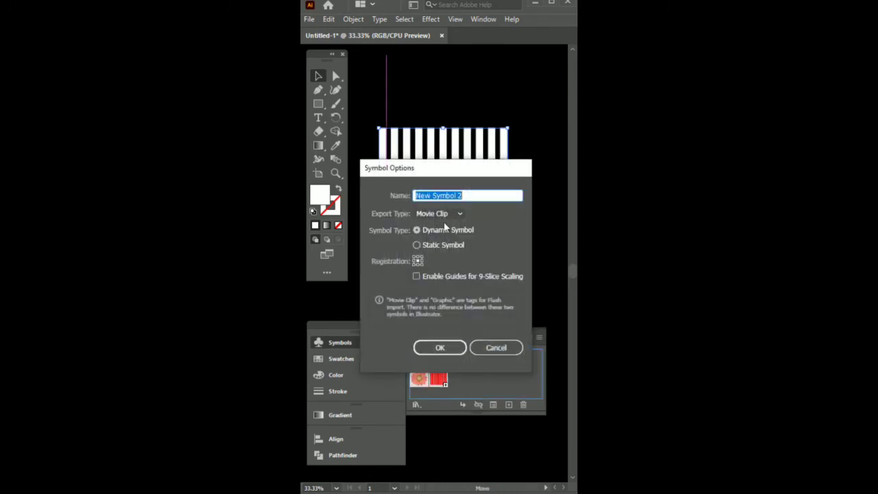
pyautogui.click(442, 347)
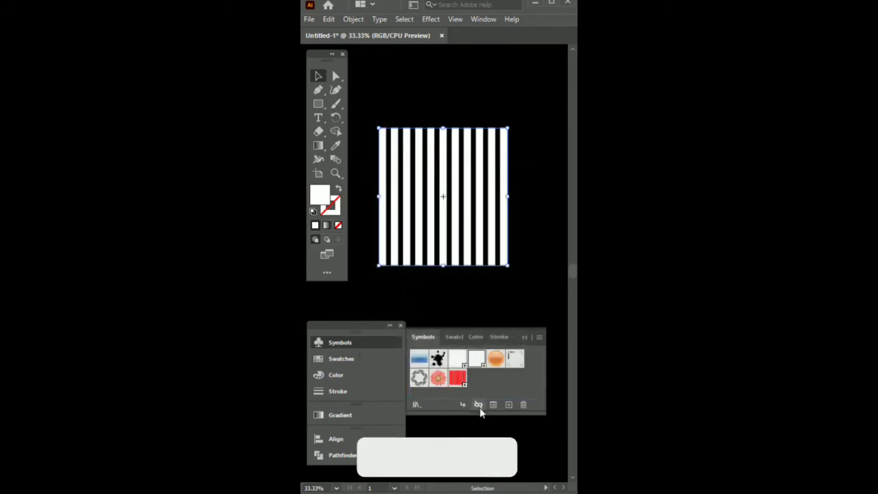
pyautogui.press('Delete')
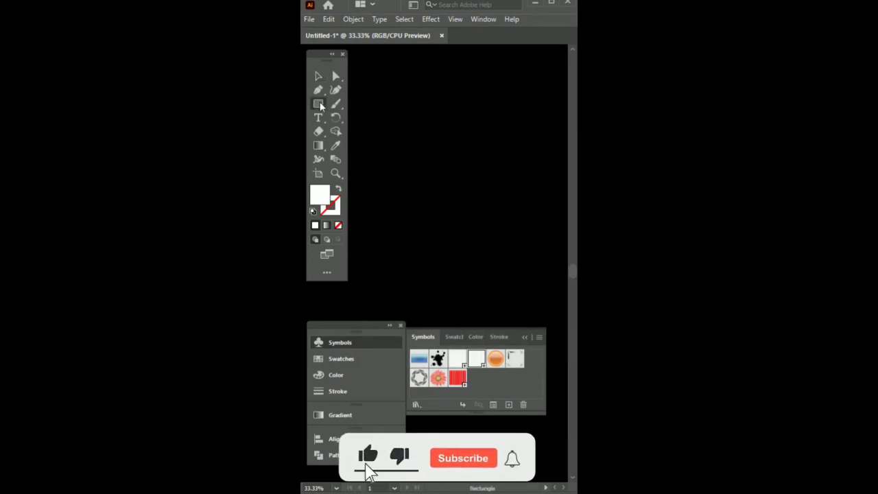
# - Draw a white circle and delete its left anchor point, leaving the right semicircle
pyautogui.moveTo(320, 105); pyautogui.dragTo(363, 118)
pyautogui.moveTo(446, 164); pyautogui.dragTo(511, 229)
pyautogui.click(319, 76)
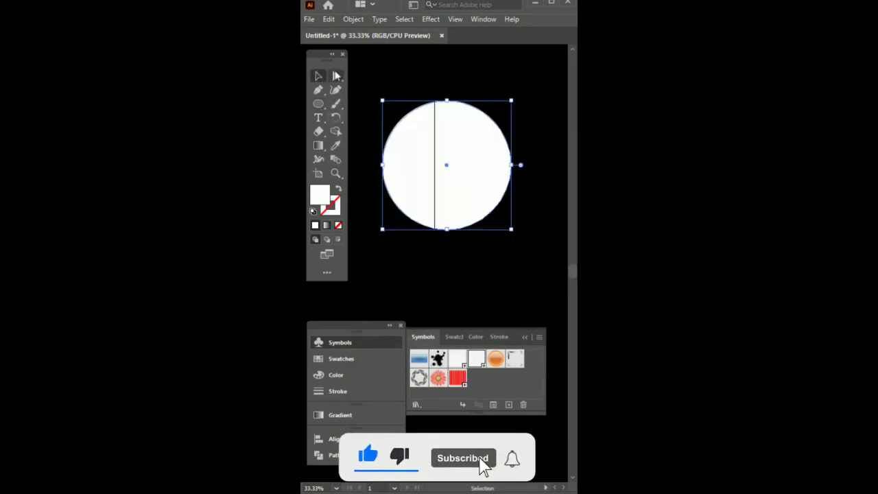
pyautogui.click(336, 76)
pyautogui.moveTo(382, 190); pyautogui.dragTo(389, 213)
pyautogui.press('Delete')
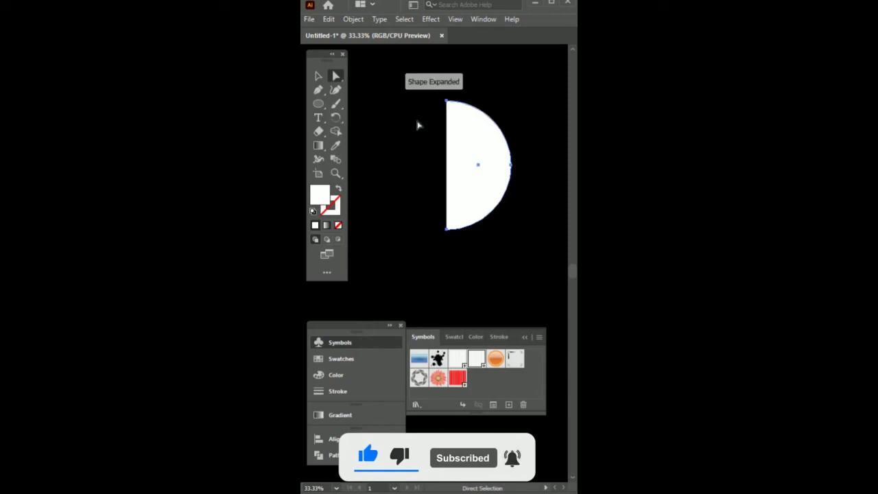
# - Move the semicircle down slightly and fill it with the background's black using the Eyedropper
pyautogui.click(317, 76)
pyautogui.moveTo(474, 165); pyautogui.dragTo(473, 183)
pyautogui.click(336, 145)
pyautogui.click(393, 119)
pyautogui.click(318, 77)
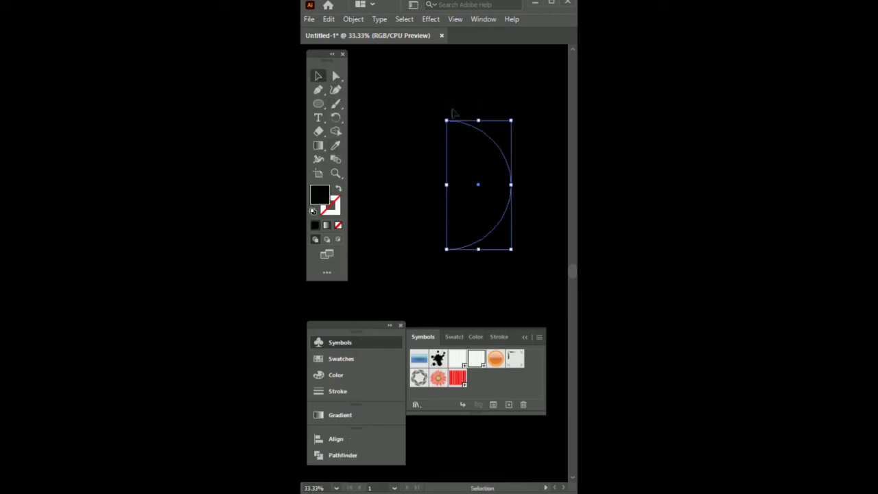
# - Apply a 3D Revolve effect to the black semicircle with the position set to Isometric Bottom
pyautogui.click(430, 20)
pyautogui.click(573, 100)
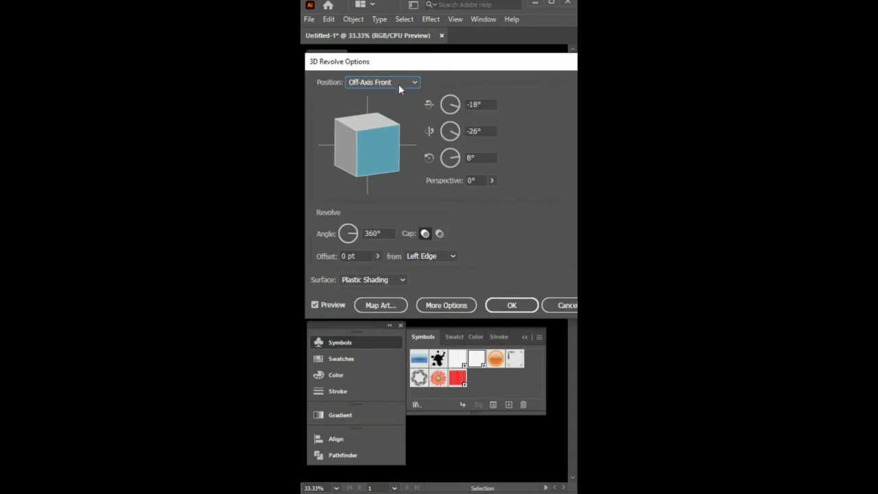
pyautogui.click(400, 83)
pyautogui.click(376, 308)
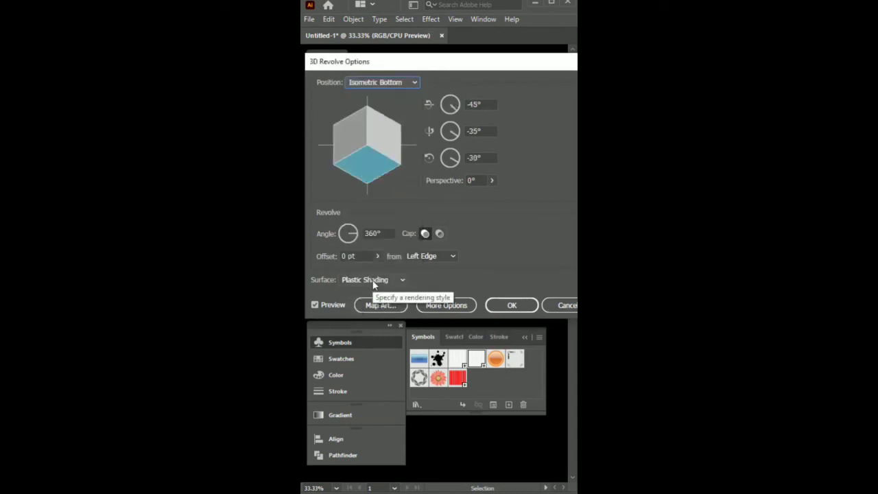
# - Map New Symbol 2 onto the revolved sphere, scale it to fit the surface and apply the 3D effect
pyautogui.click(381, 305)
pyautogui.click(400, 113)
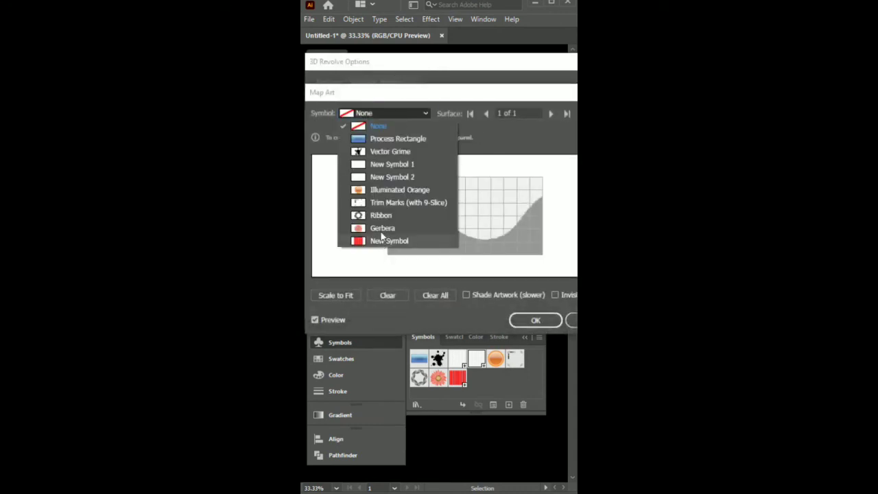
pyautogui.click(404, 177)
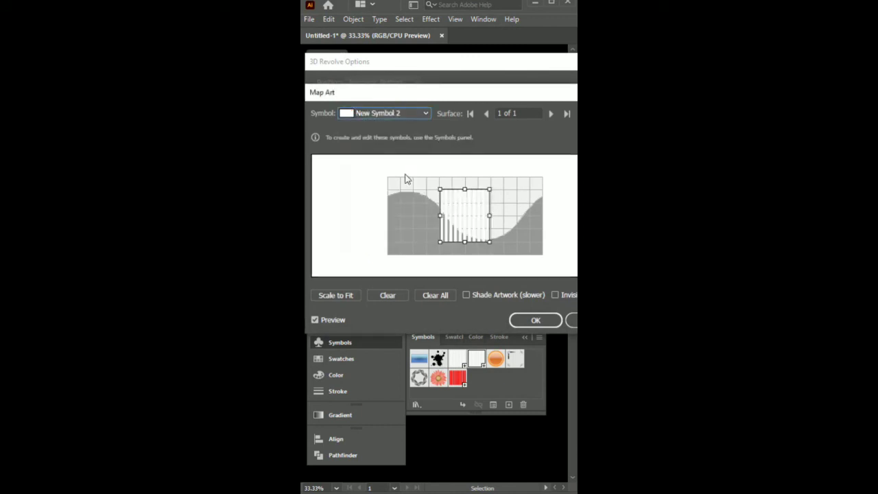
pyautogui.click(335, 295)
pyautogui.click(544, 322)
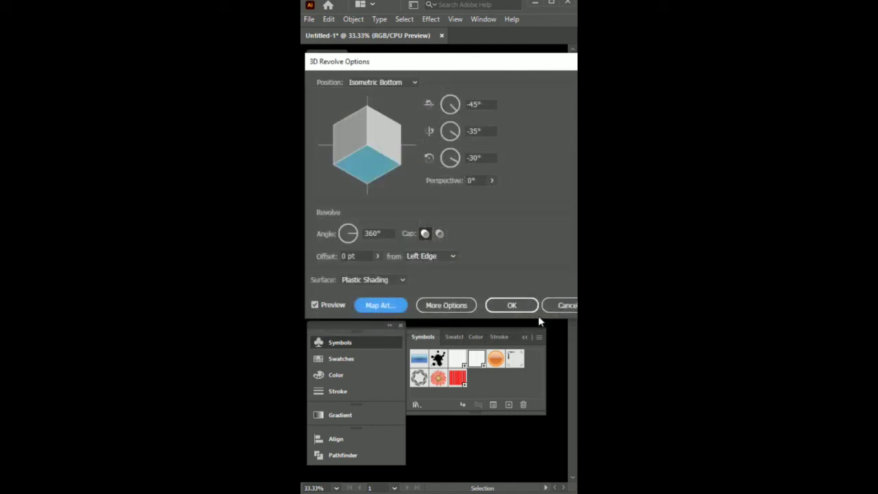
pyautogui.click(506, 306)
pyautogui.click(445, 304)
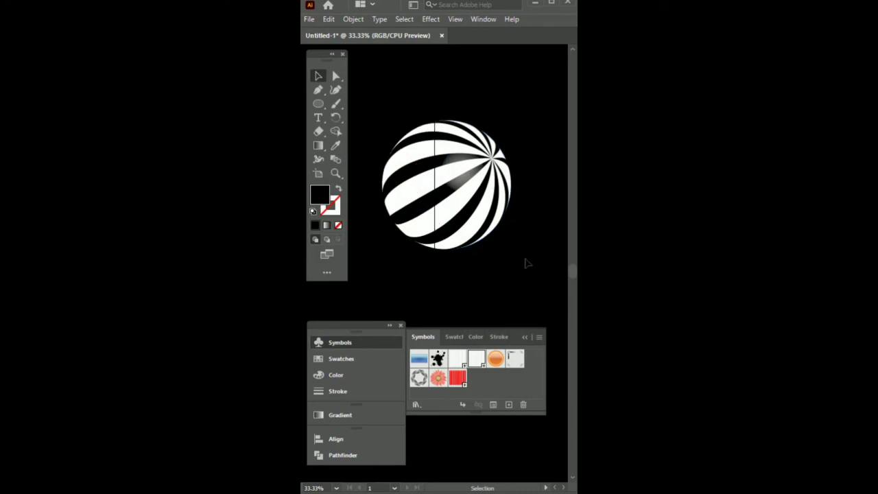
# - Move the striped sphere down slightly, expand its appearance and ungroup the result
pyautogui.moveTo(459, 198); pyautogui.dragTo(458, 213)
pyautogui.click(380, 340)
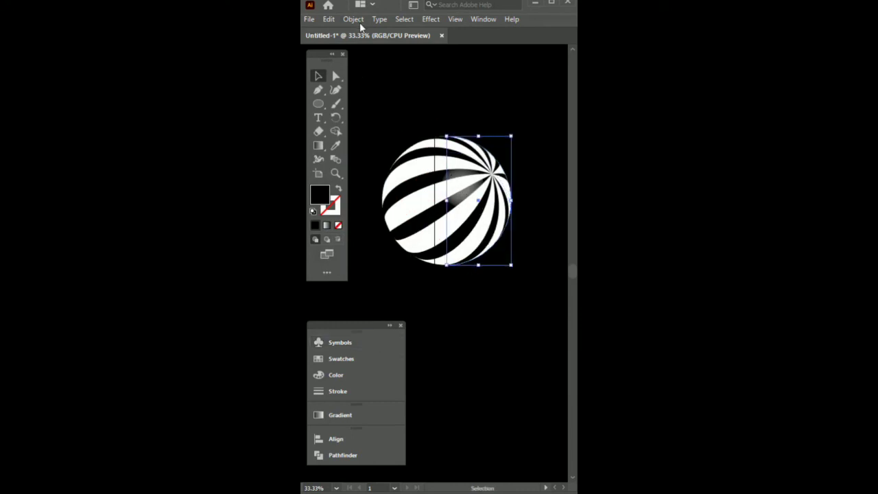
pyautogui.click(358, 21)
pyautogui.click(395, 166)
pyautogui.rightClick(449, 184)
pyautogui.click(471, 300)
pyautogui.rightClick(465, 195)
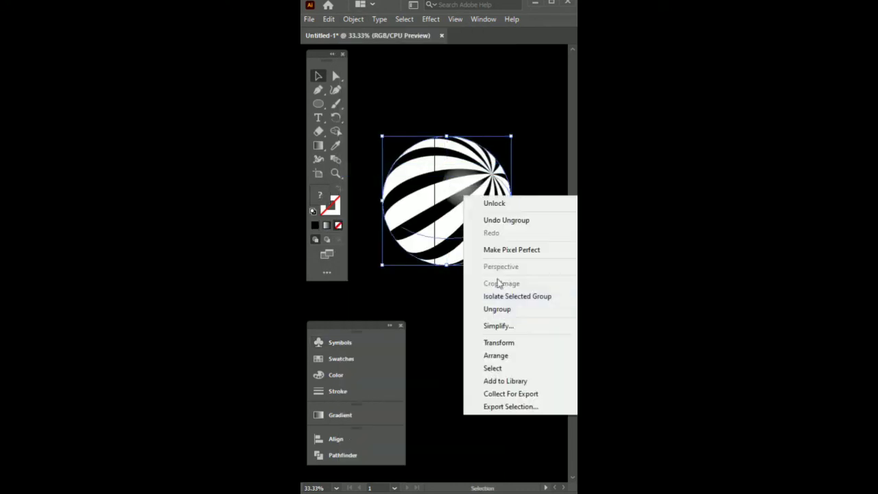
pyautogui.click(482, 308)
pyautogui.click(490, 317)
# - Ungroup the expanded sphere further and pull its overlapping parts apart into two striped balls, one above the other
pyautogui.moveTo(463, 199); pyautogui.dragTo(500, 361)
pyautogui.hotkey('ctrl', 'z')
pyautogui.rightClick(444, 187)
pyautogui.click(496, 302)
pyautogui.moveTo(499, 344); pyautogui.dragTo(499, 360)
pyautogui.moveTo(452, 219); pyautogui.dragTo(452, 155)
pyautogui.moveTo(493, 363); pyautogui.dragTo(478, 227)
pyautogui.click(510, 348)
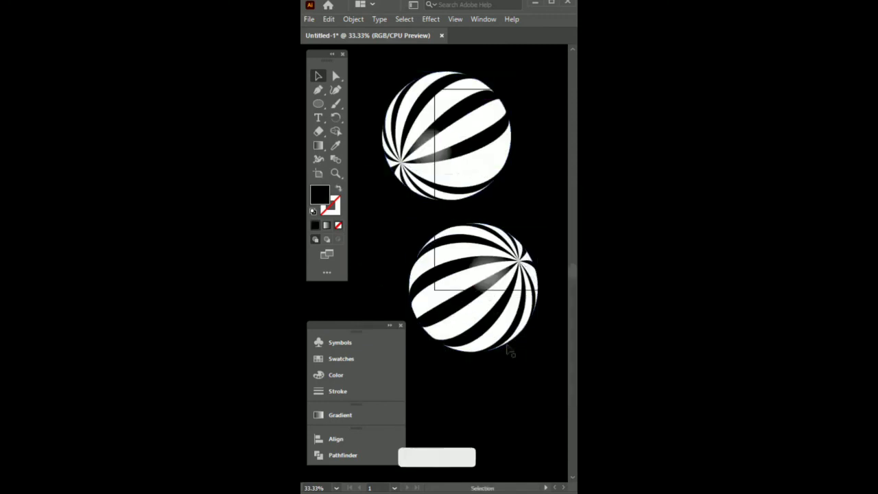
# - Select both striped balls and move them to the left on the artboard
pyautogui.hotkey('ctrl', 'a')
pyautogui.hscroll(-3, 521, 330)
pyautogui.moveTo(525, 305); pyautogui.dragTo(454, 304)
pyautogui.hscroll(-2, 445, 310)
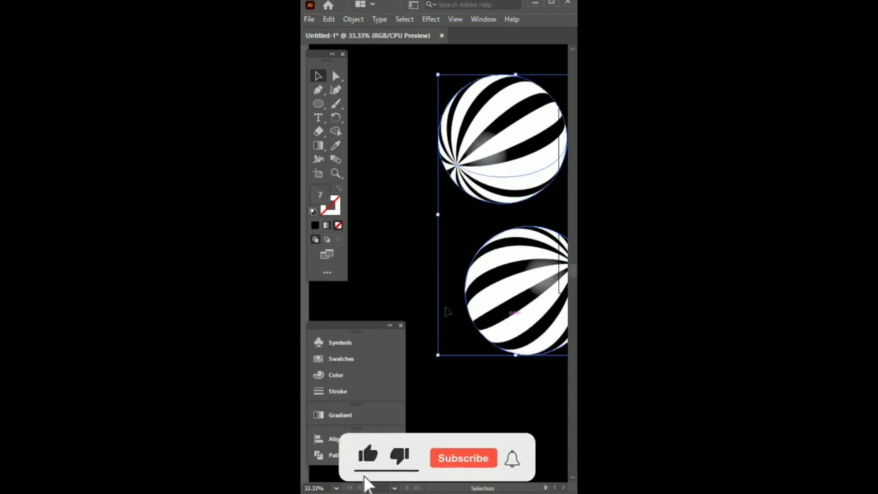
# - Shift the two striped balls further left so both sit fully inside the visible artboard area
pyautogui.moveTo(538, 321); pyautogui.dragTo(451, 302)
pyautogui.moveTo(455, 304); pyautogui.dragTo(483, 312)
pyautogui.moveTo(470, 306); pyautogui.dragTo(476, 306)
pyautogui.click(531, 328)
# - Select both striped balls together and ungroup them into their separate parts
pyautogui.click(490, 288)
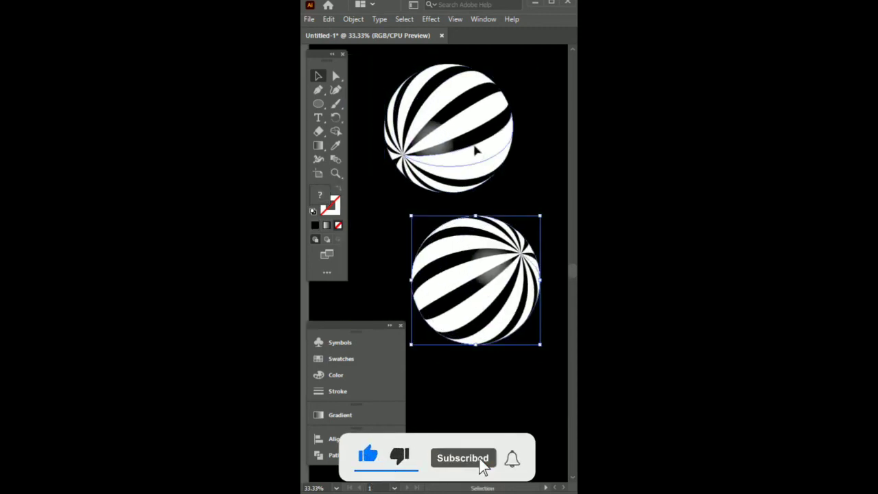
pyautogui.click(476, 151)
pyautogui.keyDown('shift'); pyautogui.click(490, 259); pyautogui.keyUp('shift')
pyautogui.rightClick(482, 373)
pyautogui.click(519, 267)
pyautogui.click(530, 198)
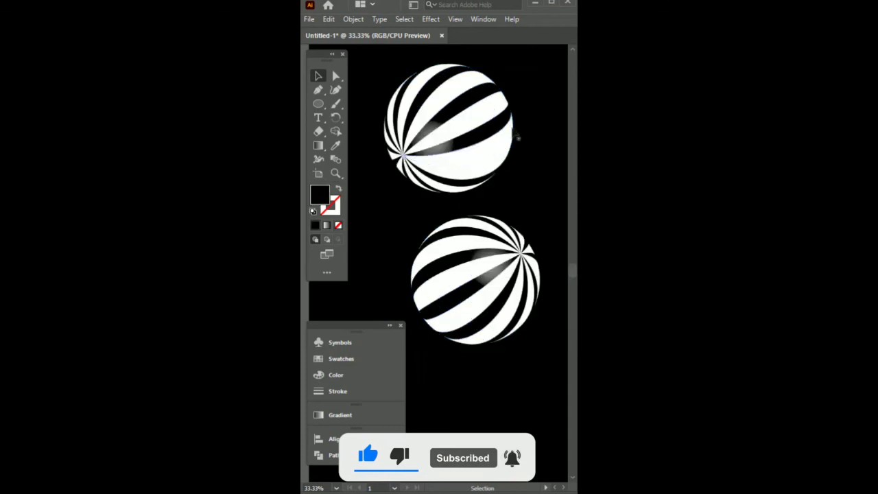
# - Delete the soft grey highlight shapes from the upper and lower striped balls
pyautogui.moveTo(513, 135); pyautogui.dragTo(494, 158)
pyautogui.hotkey('ctrl', 'z')
pyautogui.press('Delete')
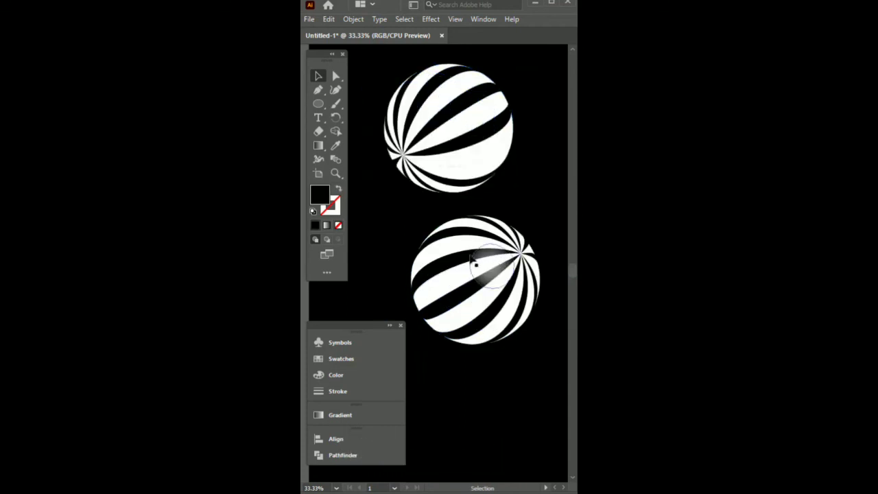
pyautogui.click(470, 256)
pyautogui.press('Delete')
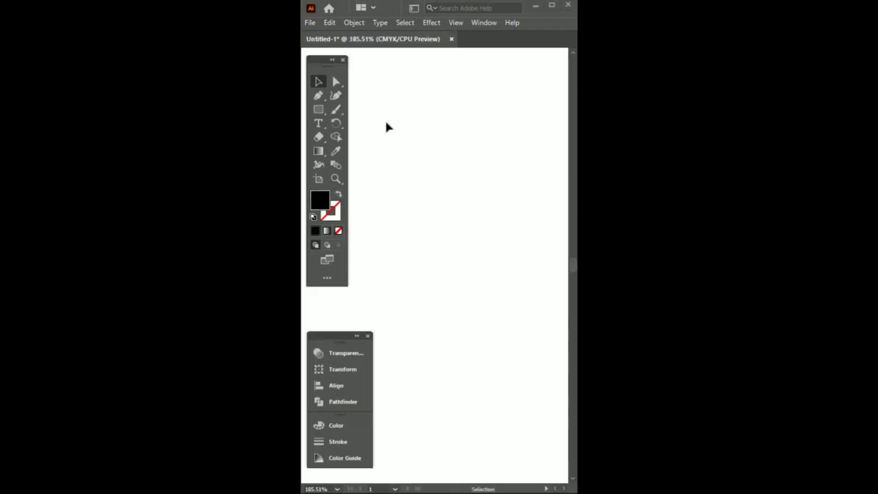
# - Add the text "21" in bold black to the blank artboard and convert it to outlines
pyautogui.click(408, 207)
pyautogui.write('21')
pyautogui.press('Escape')
pyautogui.moveTo(435, 193); pyautogui.dragTo(458, 213)
pyautogui.hotkey('ctrl', 'shift', 'o')
pyautogui.moveTo(523, 314); pyautogui.dragTo(523, 311)
pyautogui.moveTo(497, 300); pyautogui.dragTo(522, 288)
# - Create a black three-sided polygon with a 0.6944 in radius beneath the 21
pyautogui.moveTo(319, 109); pyautogui.dragTo(381, 135)
pyautogui.click(458, 326)
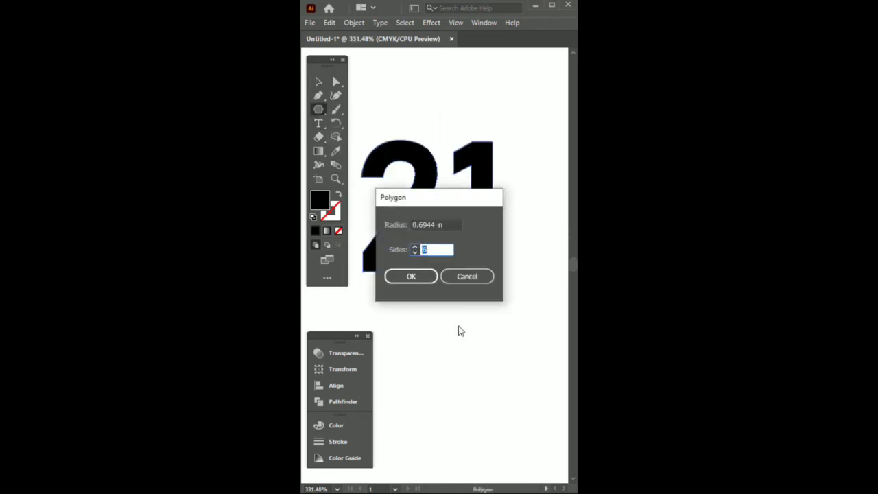
pyautogui.press('Return')
# - Flatten the triangle into a thin spike and rotate it horizontal with its tip pointing right
pyautogui.press('v')
pyautogui.moveTo(458, 204); pyautogui.dragTo(469, 299)
pyautogui.hotkey('ctrl', 'z')
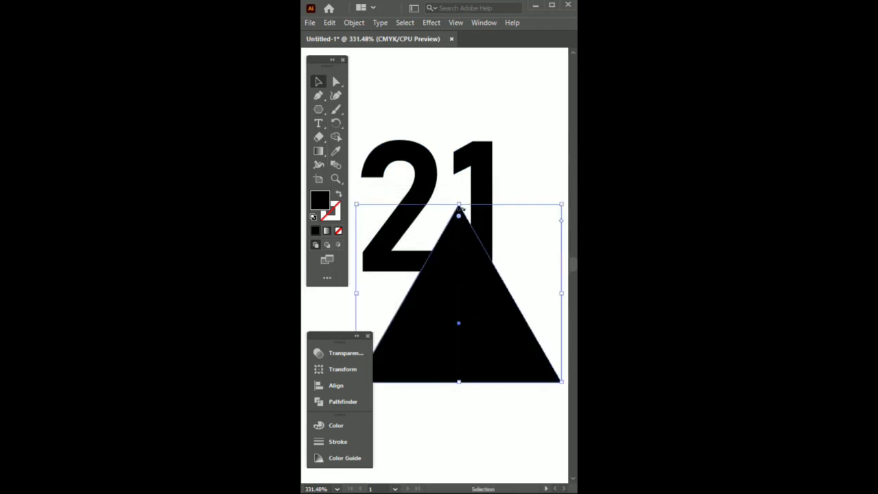
pyautogui.moveTo(459, 206); pyautogui.dragTo(459, 286)
pyautogui.moveTo(461, 312); pyautogui.dragTo(460, 241)
pyautogui.moveTo(427, 216); pyautogui.dragTo(557, 255)
pyautogui.hotkey('ctrl', '-')
pyautogui.moveTo(462, 297); pyautogui.dragTo(417, 266)
pyautogui.hotkey('ctrl', 'z')
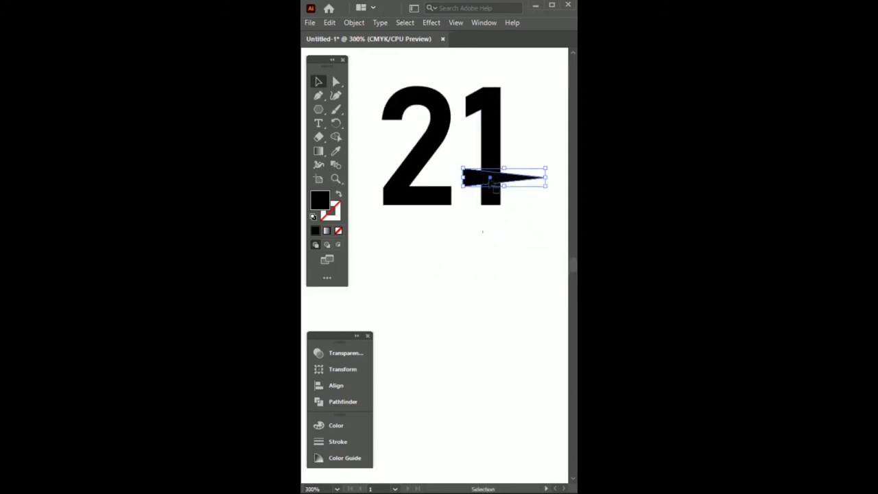
# - Stretch the spike into a longer sliver and place it just below the 21
pyautogui.moveTo(463, 172); pyautogui.dragTo(377, 261)
pyautogui.moveTo(461, 263); pyautogui.dragTo(495, 268)
pyautogui.moveTo(456, 289); pyautogui.dragTo(506, 277)
# - Apply an Arc warp to the spike and expand its appearance into a curved swoosh
pyautogui.click(432, 22)
pyautogui.moveTo(453, 171)
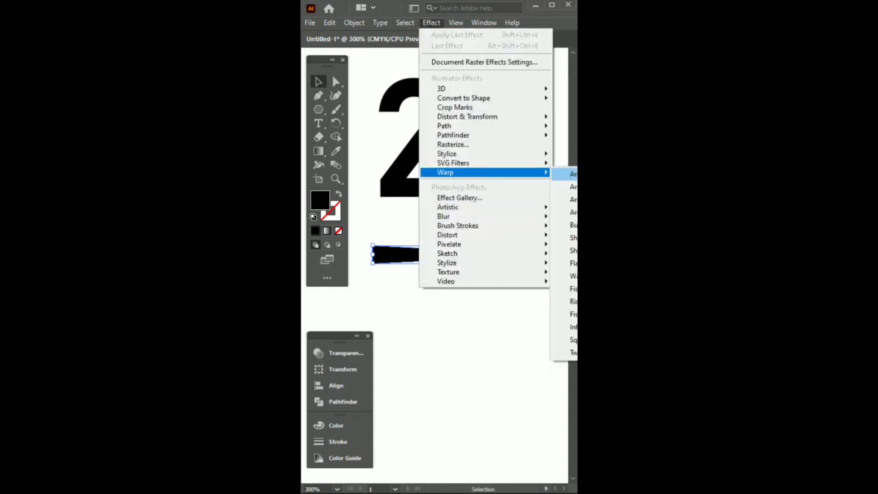
pyautogui.click(579, 171)
pyautogui.click(480, 465)
pyautogui.click(354, 23)
pyautogui.click(408, 169)
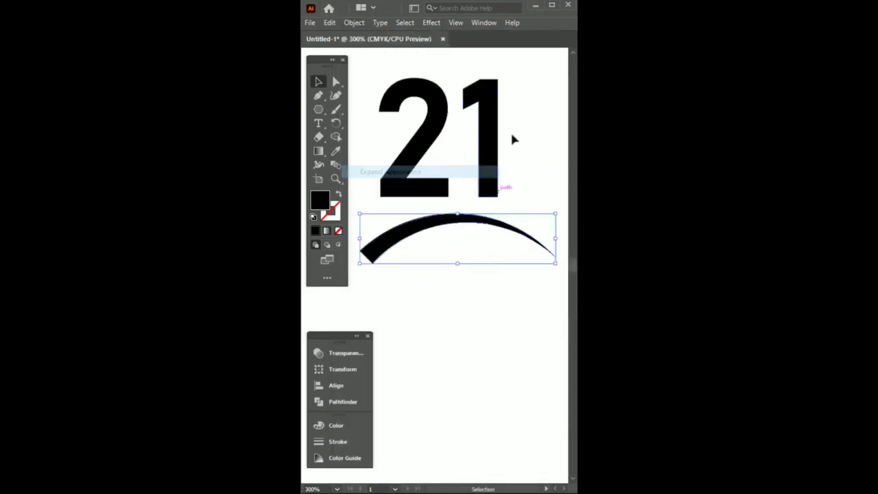
# - Align the swoosh and the 21 to each other by their horizontal centres and top edges
pyautogui.click(410, 137)
pyautogui.hotkey('ctrl', 'a')
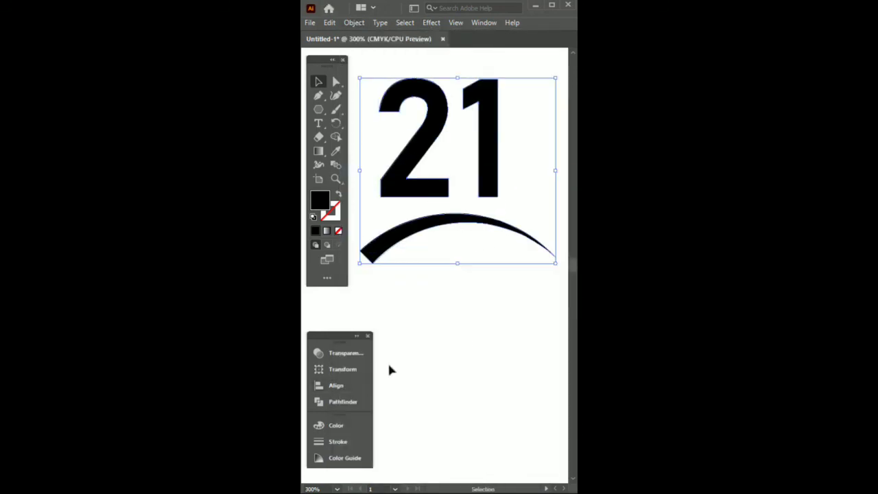
pyautogui.click(343, 385)
pyautogui.click(456, 379)
pyautogui.click(404, 379)
pyautogui.click(348, 387)
pyautogui.click(387, 274)
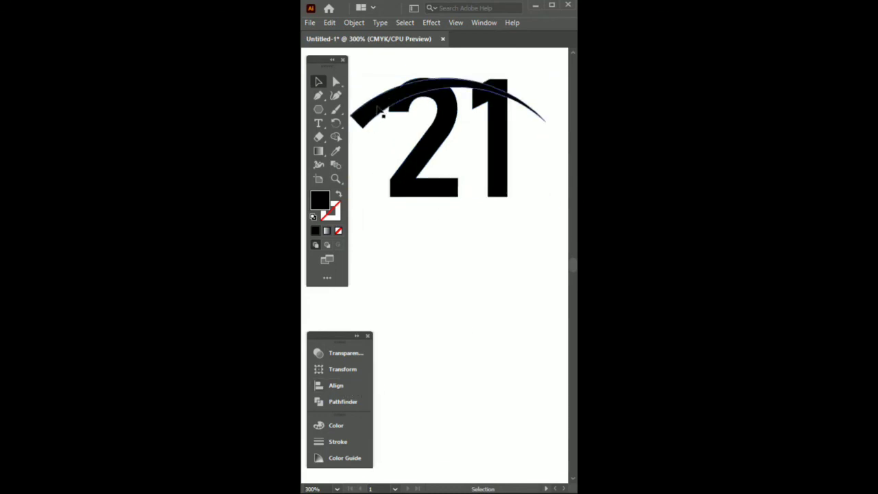
# - Move the swoosh down over the 21 and rotate it counterclockwise so it rises from the 2's lower-left corner across the 1
pyautogui.moveTo(381, 112); pyautogui.dragTo(414, 181)
pyautogui.press('a')
pyautogui.hotkey('ctrl', '-')
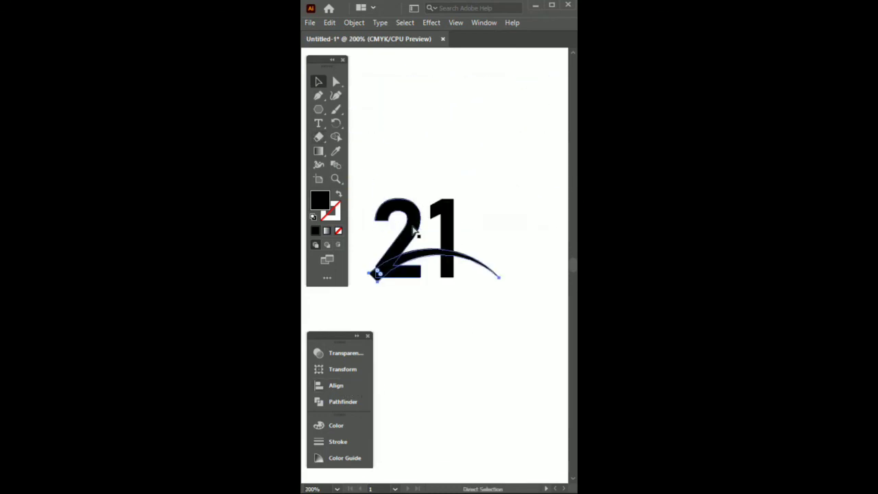
pyautogui.press('v')
pyautogui.scroll(-2, 415, 232)
pyautogui.moveTo(482, 218); pyautogui.dragTo(493, 169)
pyautogui.press('v')
pyautogui.moveTo(413, 160); pyautogui.dragTo(431, 149)
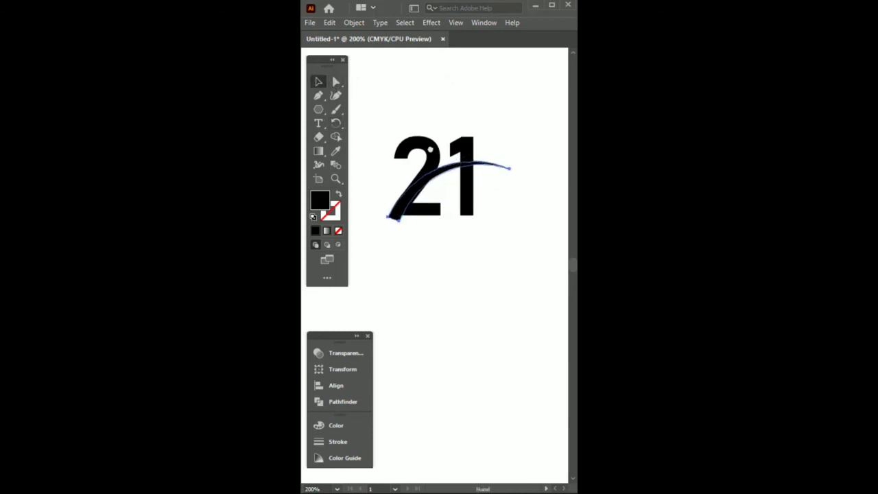
pyautogui.moveTo(399, 207)
pyautogui.mouseDown()
pyautogui.moveTo(404, 217)
pyautogui.moveTo(405, 209)
pyautogui.mouseUp()
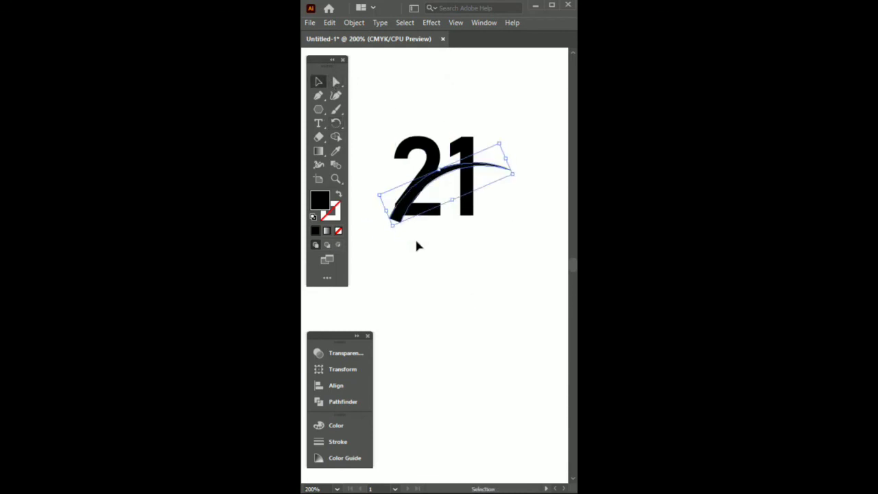
# - Nudge the swoosh in small increments to fine-tune its position over the base of the 2
pyautogui.press('Up')
pyautogui.press('Up')
pyautogui.press('Right')
pyautogui.press('Left')
pyautogui.press('Right')
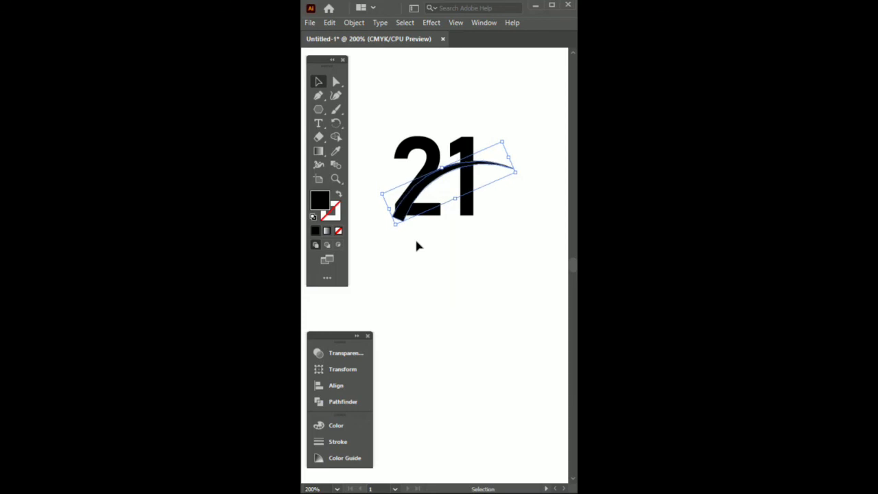
pyautogui.press('Down')
pyautogui.press('Left')
# - Give the swoosh a white stroke and increase its weight to cut a clear gap through the digits
pyautogui.click(475, 251)
pyautogui.click(407, 209)
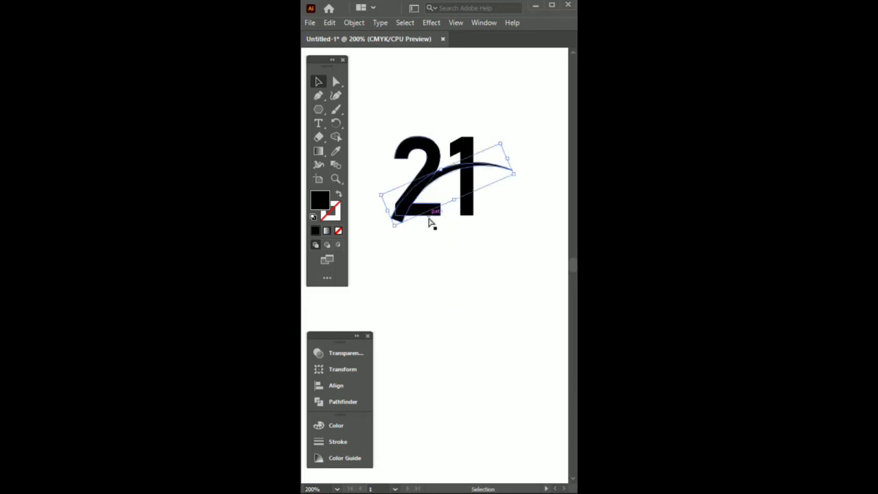
pyautogui.moveTo(382, 102); pyautogui.dragTo(545, 329)
pyautogui.moveTo(499, 270); pyautogui.dragTo(521, 254)
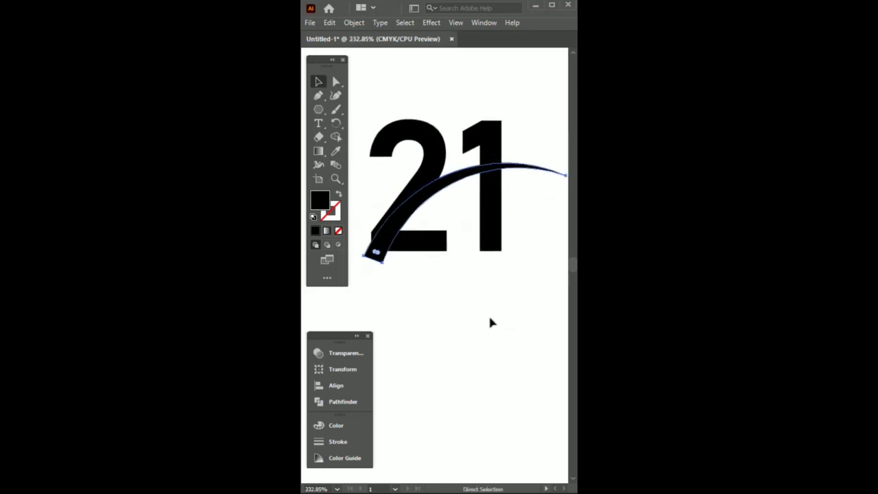
pyautogui.click(332, 216)
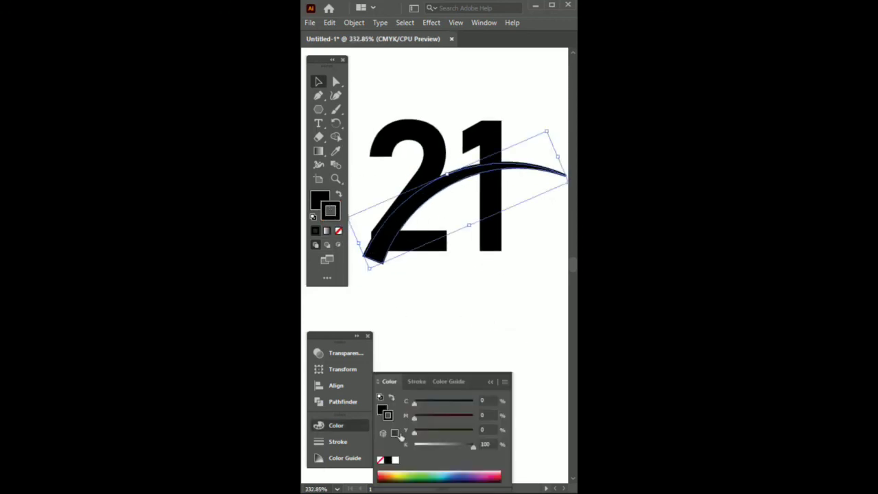
pyautogui.click(346, 442)
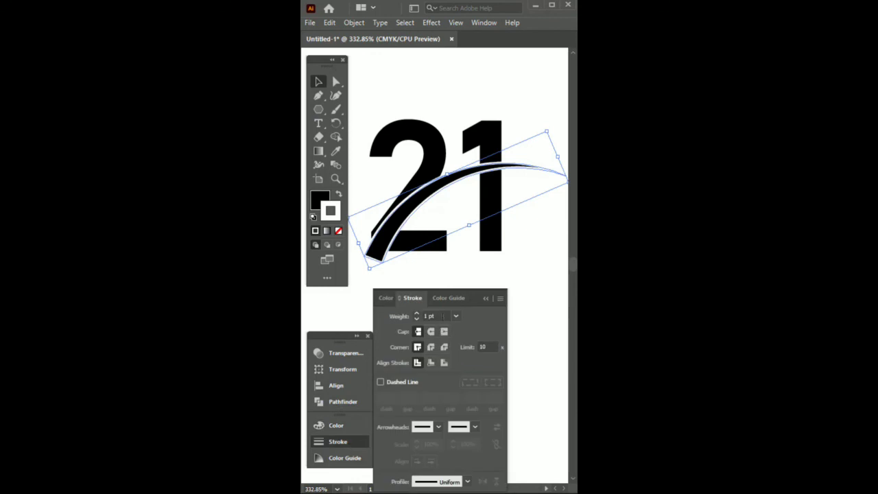
pyautogui.press('Up')
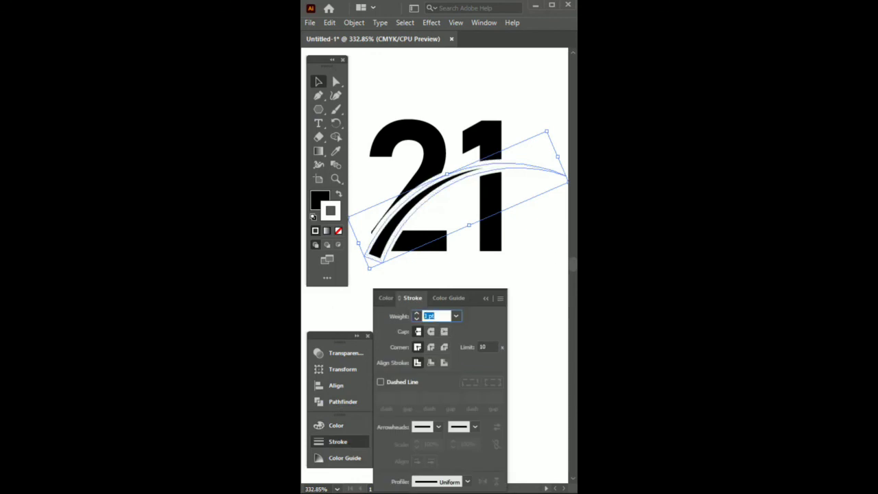
# - Paste a black copy of the swoosh without a stroke directly in front of the white-outlined one
pyautogui.click(345, 442)
pyautogui.click(446, 335)
pyautogui.hotkey('ctrl', 'f')
pyautogui.click(471, 325)
# - Fill the front swoosh with bright red
pyautogui.click(424, 195)
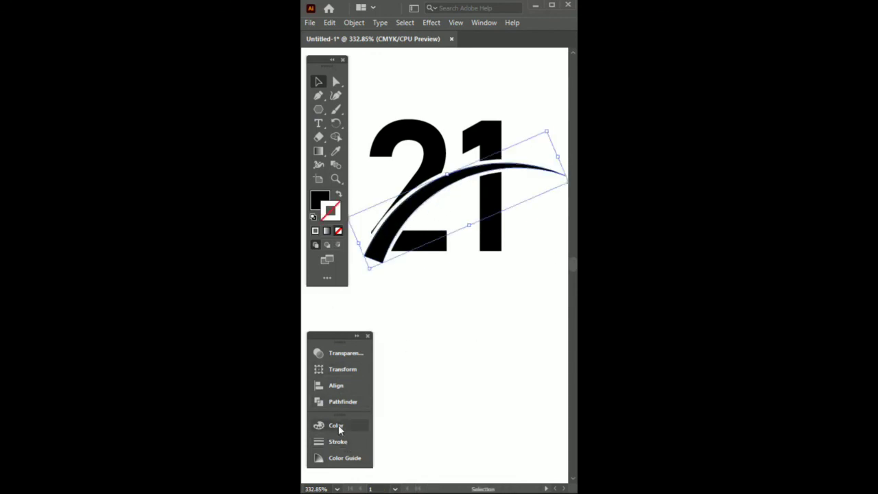
pyautogui.click(336, 425)
pyautogui.click(472, 432)
pyautogui.moveTo(472, 446); pyautogui.dragTo(348, 441)
pyautogui.click(336, 426)
pyautogui.click(499, 312)
pyautogui.hotkey('ctrl', '-')
pyautogui.moveTo(498, 313); pyautogui.dragTo(505, 300)
pyautogui.click(486, 206)
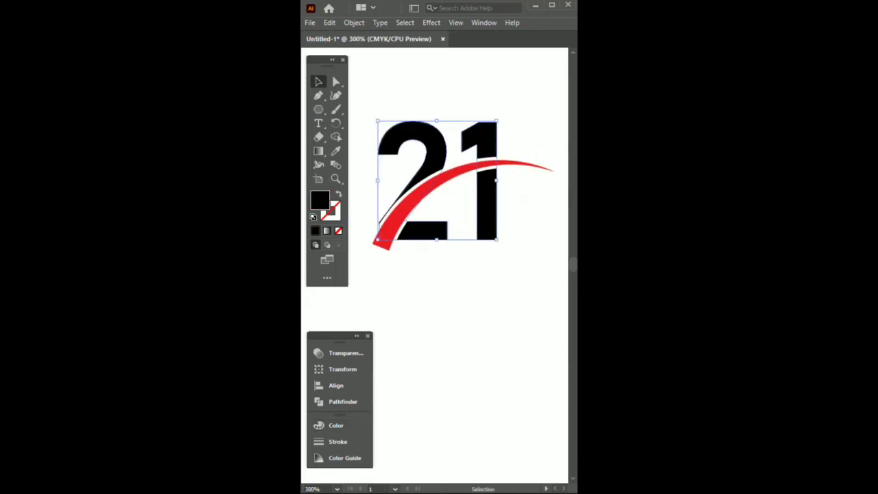
pyautogui.click(336, 151)
pyautogui.click(410, 197)
pyautogui.hotkey('ctrl', 'z')
# - Ungroup the 21 and color only the digit 1 with the red sampled from the swoosh
pyautogui.rightClick(495, 209)
pyautogui.click(526, 303)
pyautogui.click(480, 206)
pyautogui.click(336, 151)
pyautogui.click(411, 210)
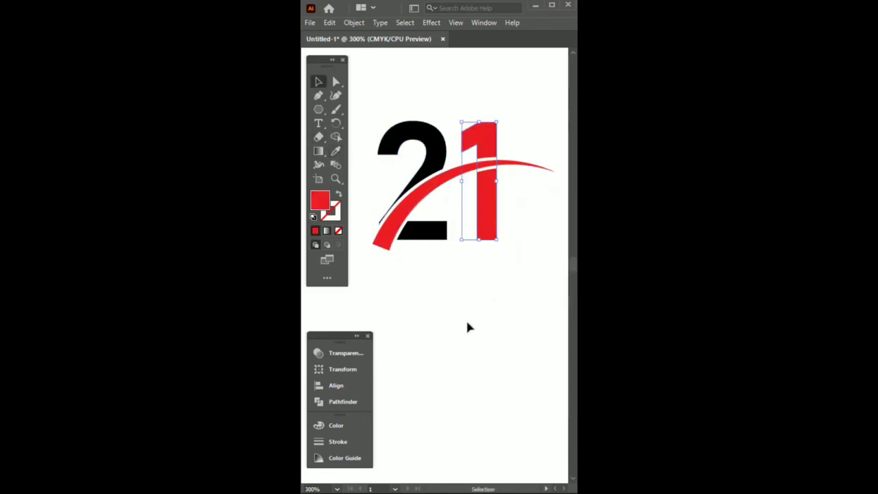